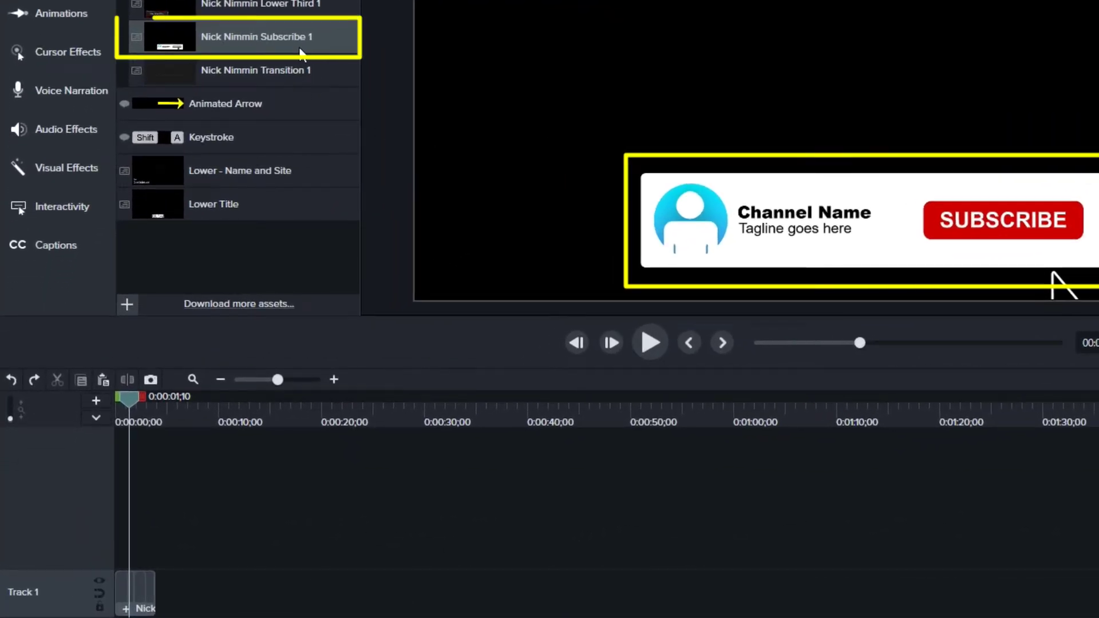
- Paste a copy of the subscribe clip at about 0:10 and ungroup it twice to expose its text fields
left_click(143, 592)
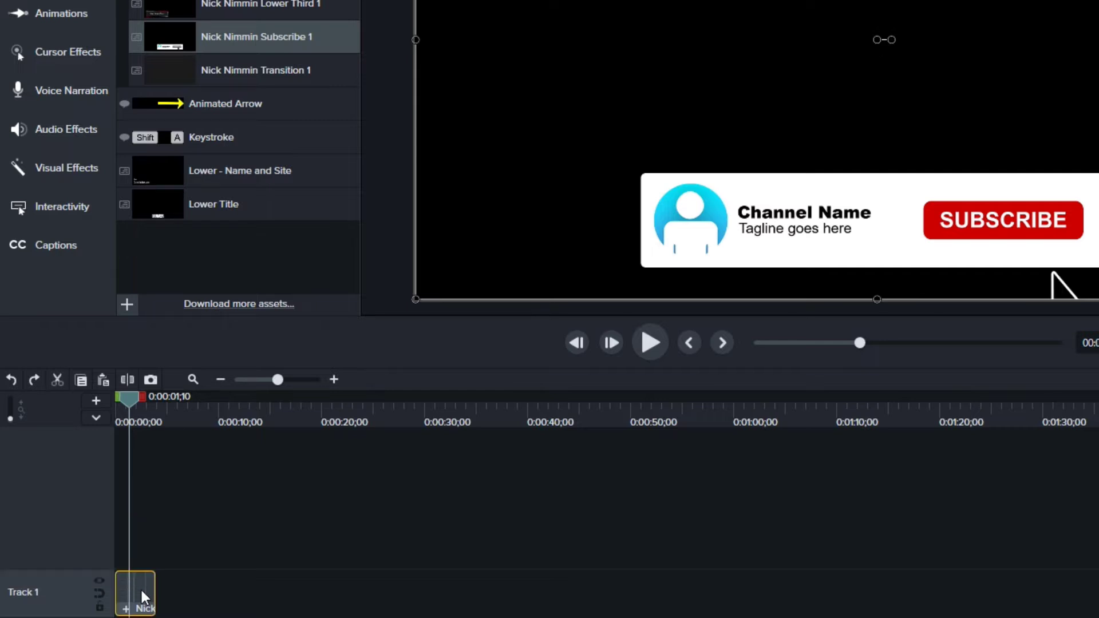
key("ctrl+c")
left_click(215, 414)
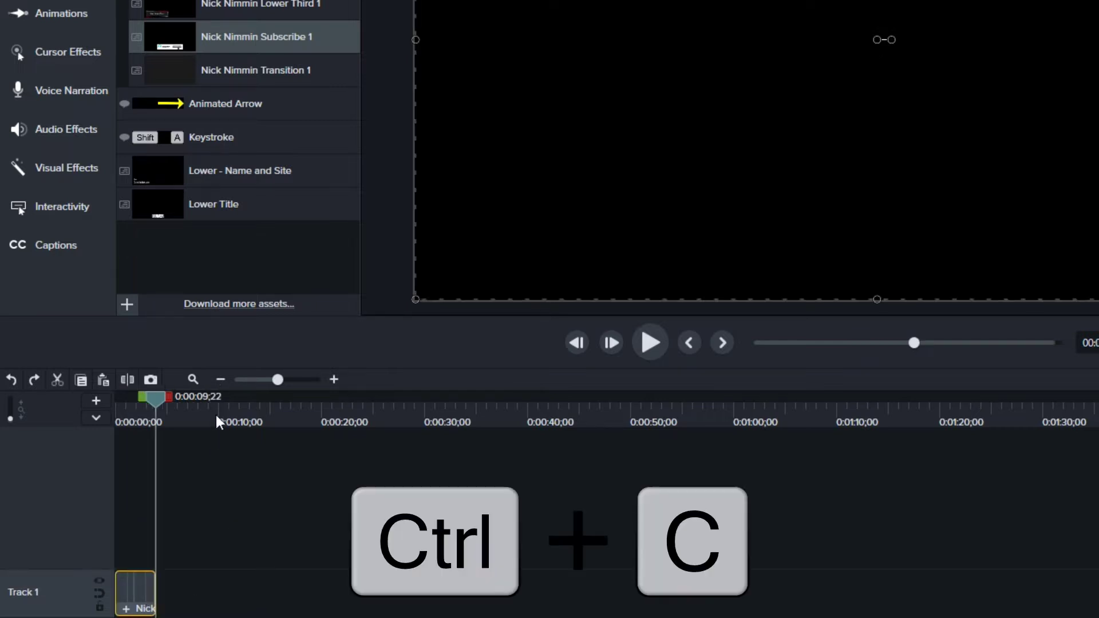
key("ctrl+v")
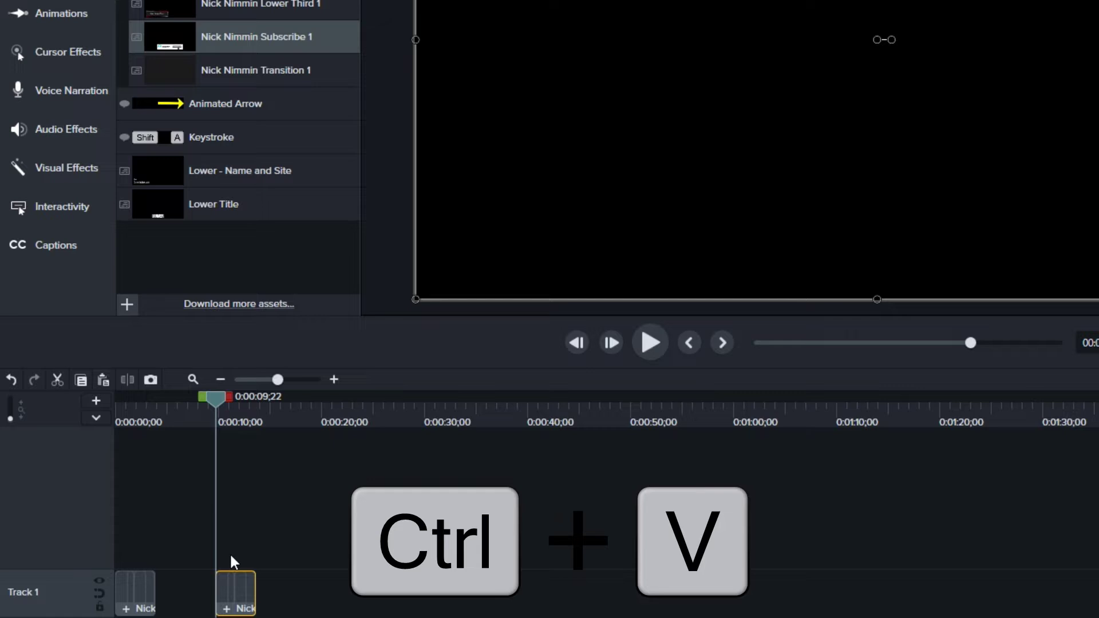
left_click(229, 415)
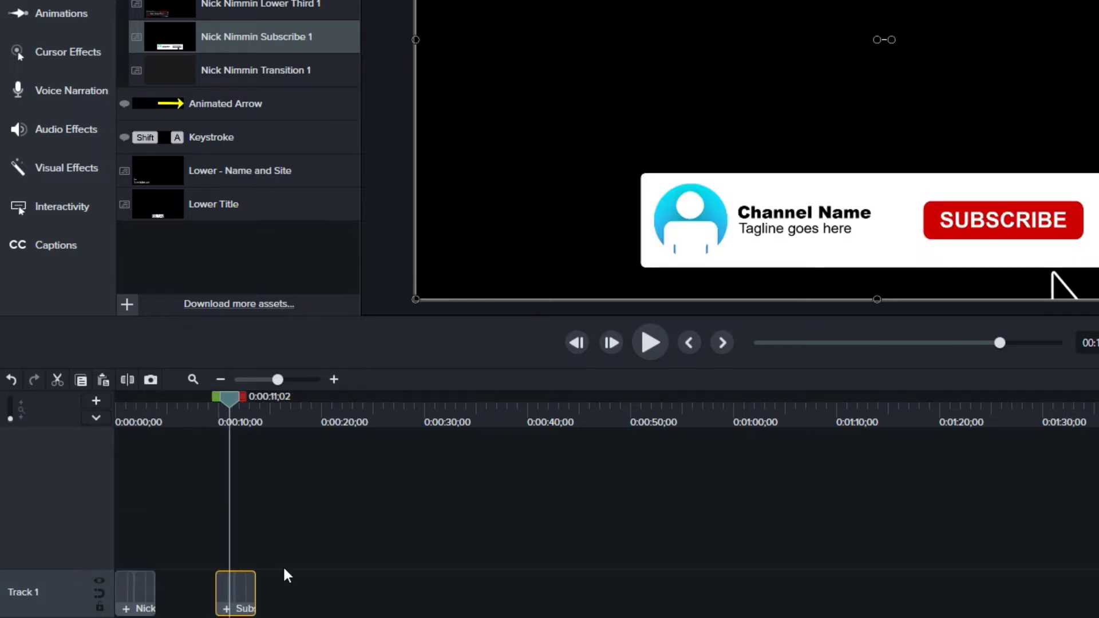
key("ctrl+u")
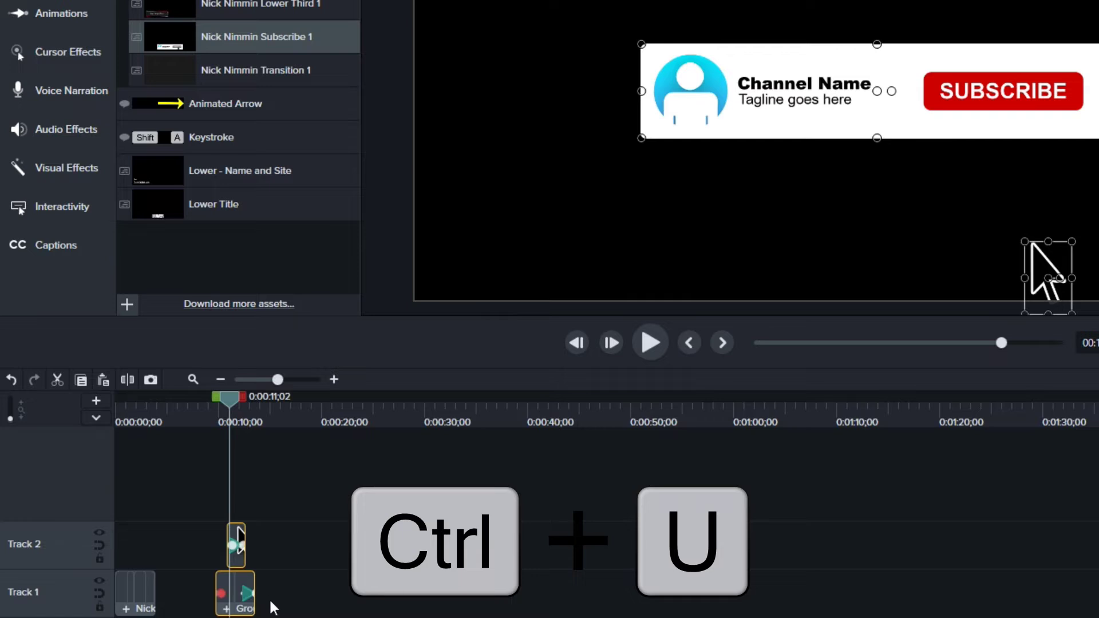
key("ctrl+u")
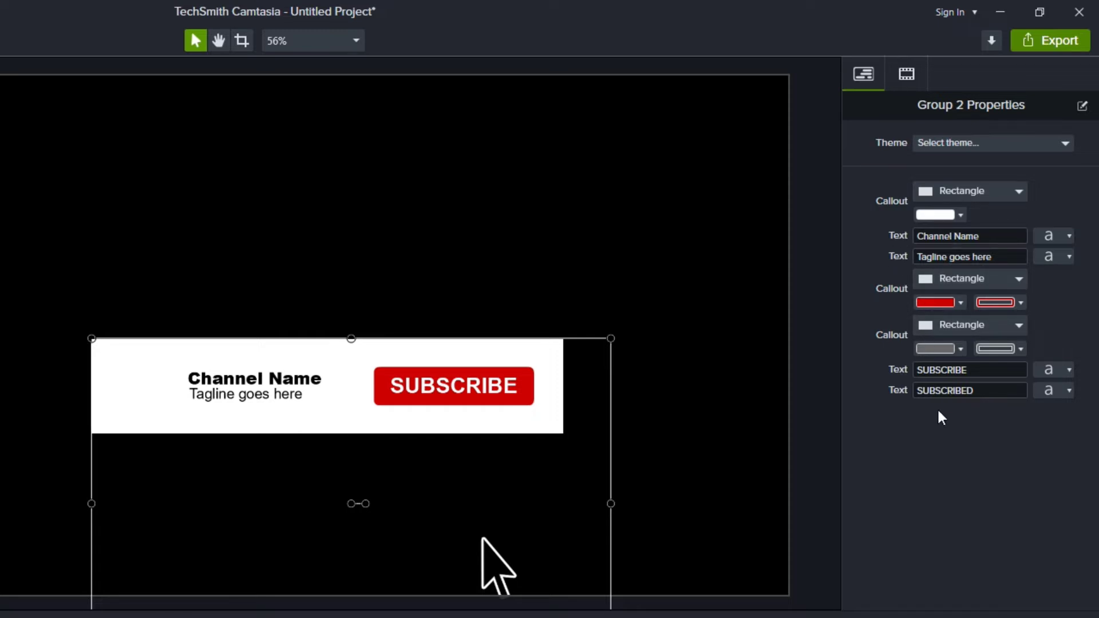
- Add profile(1) to the visible properties in the Quick Property Editor
left_click(1083, 106)
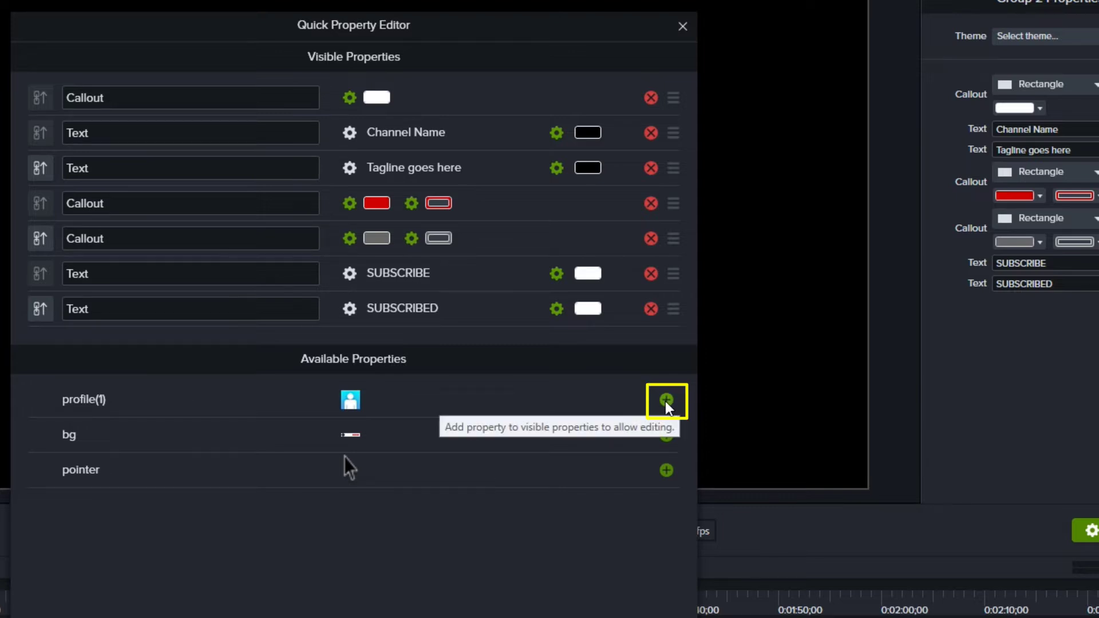
left_click(666, 400)
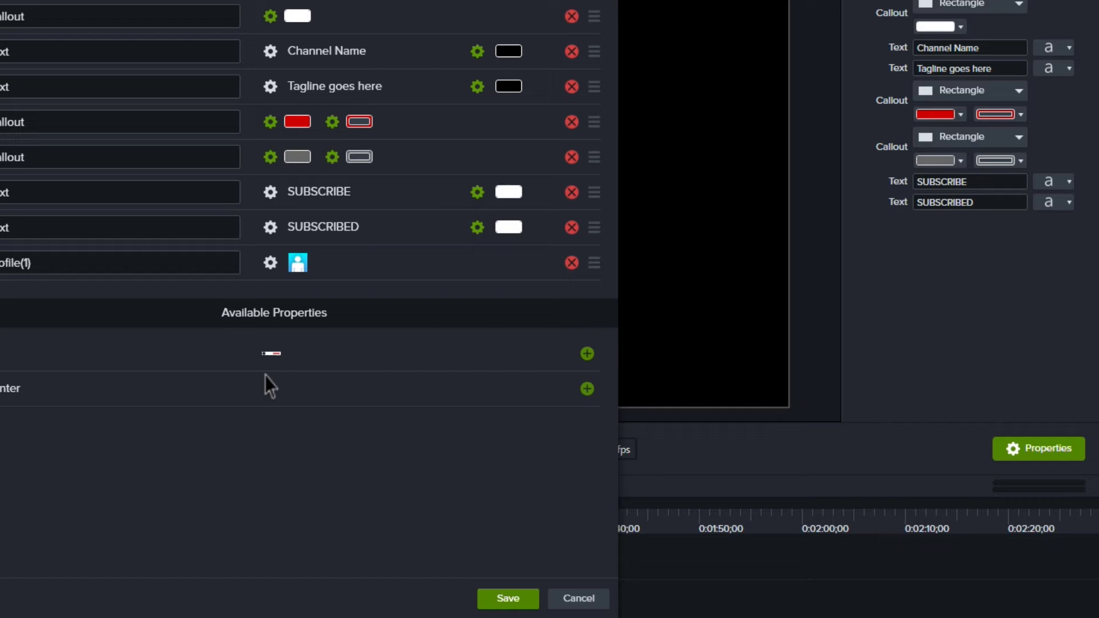
- Save the property changes and import a person photo into the profile(1) image slot
left_click(509, 599)
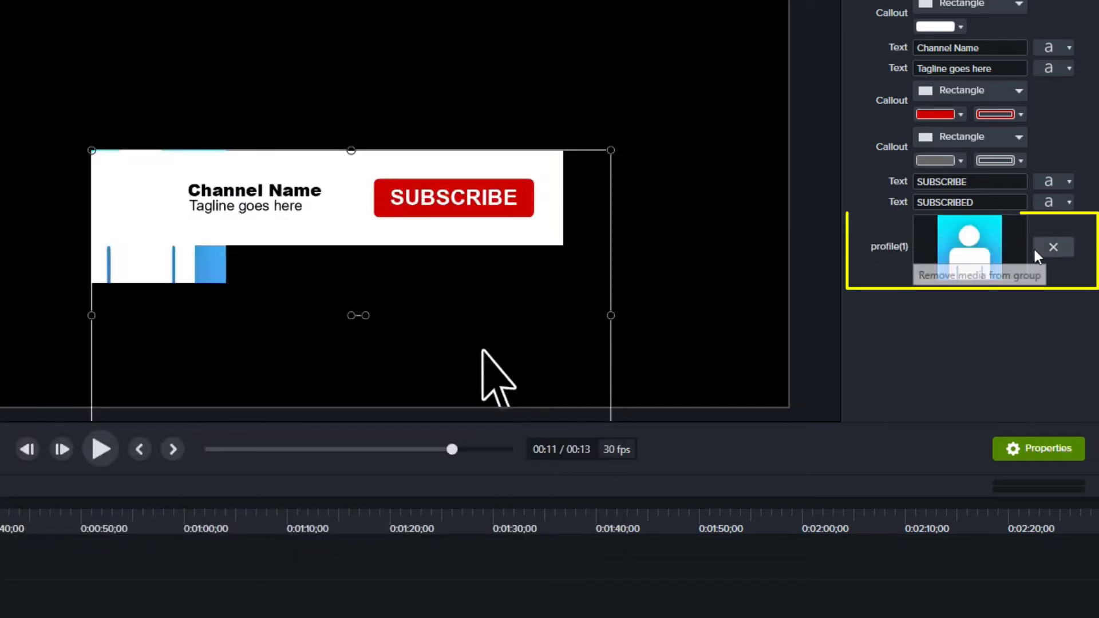
right_click(961, 243)
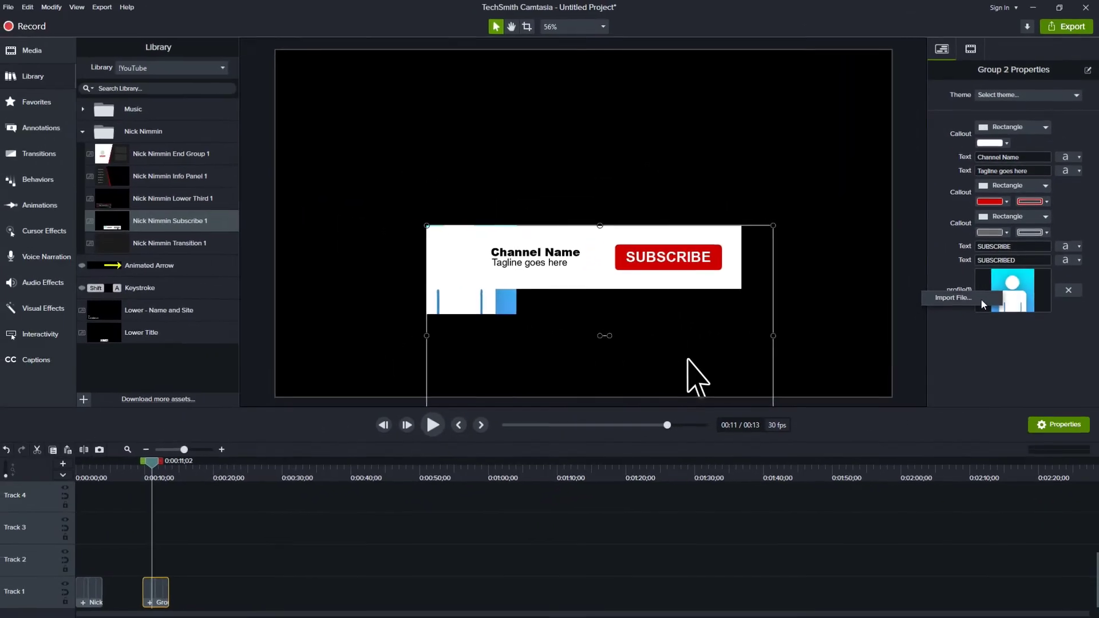
left_click(982, 298)
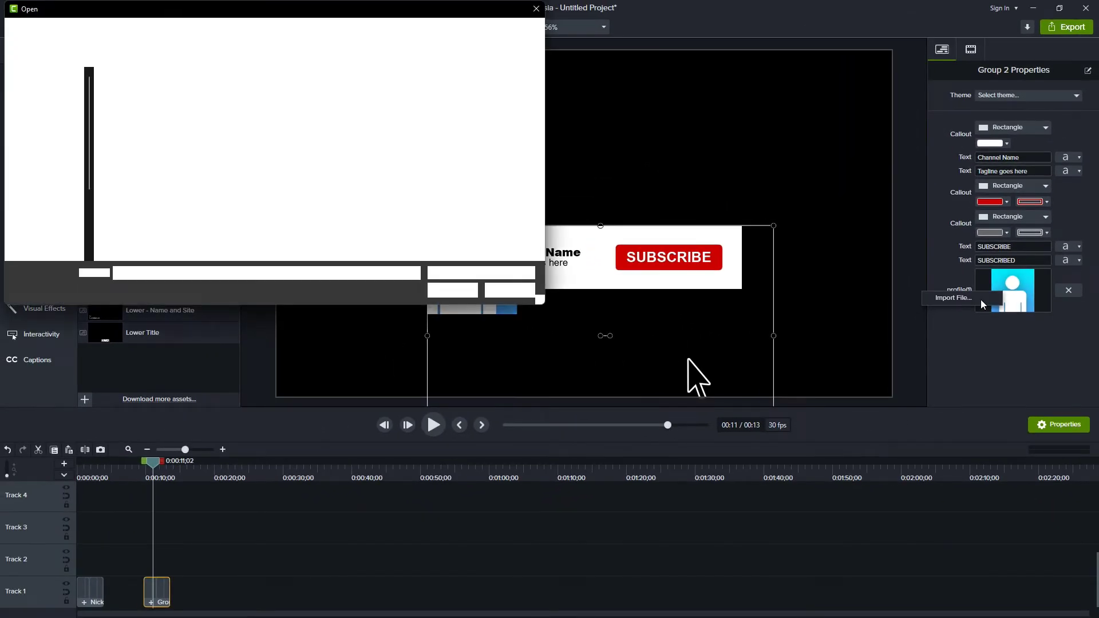
double_click(202, 107)
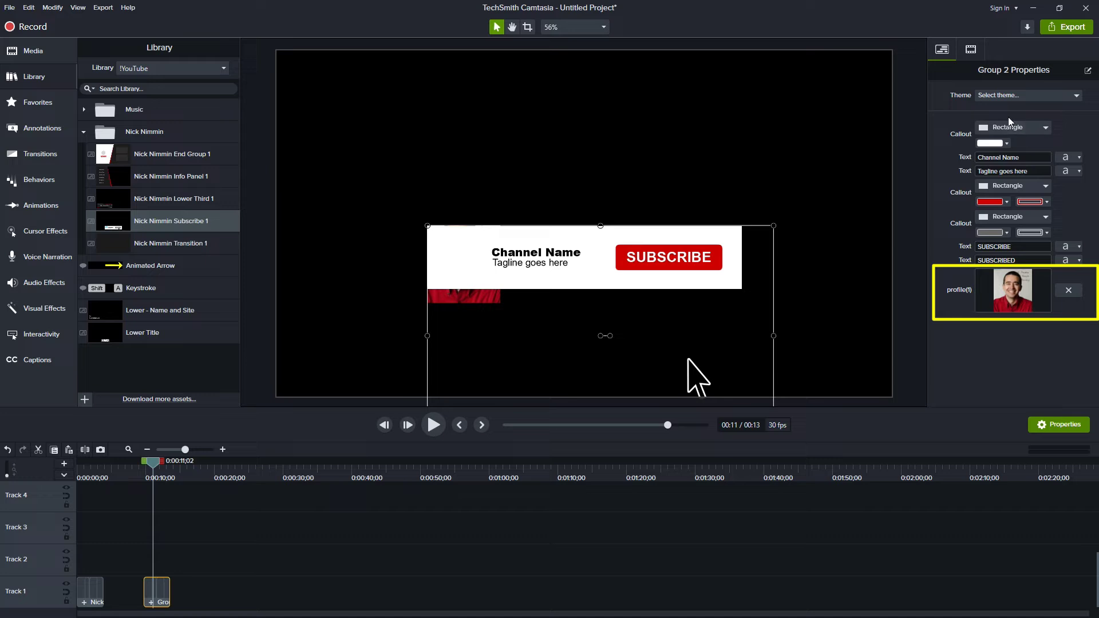
- Scrub back to the start and play the original subscribe clip to review its animation
left_click(82, 479)
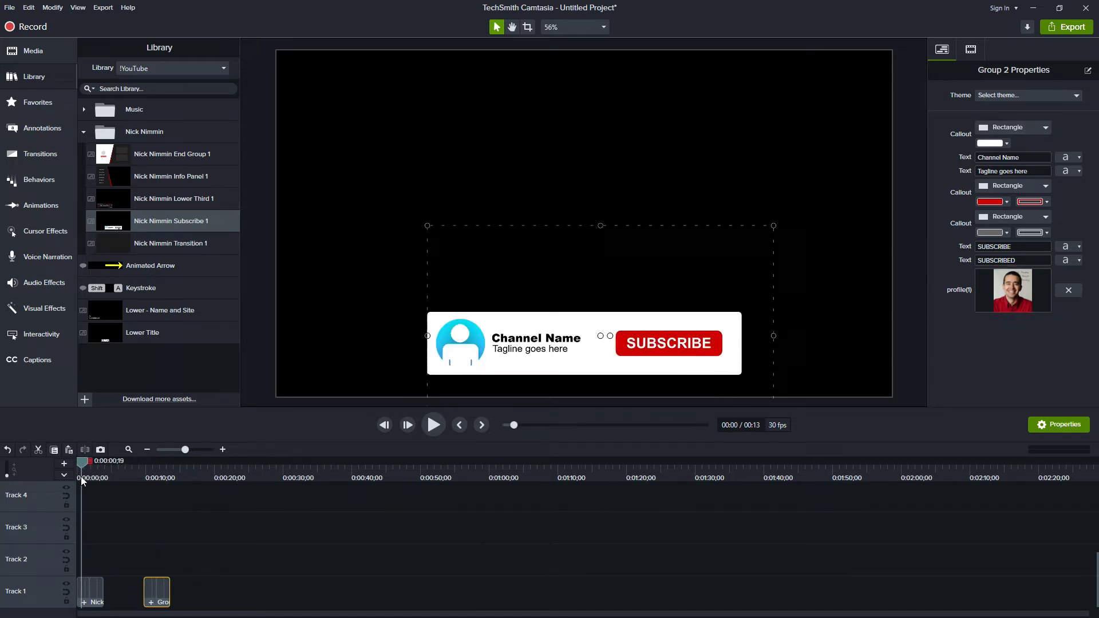
left_click_drag(82, 479, 87, 480)
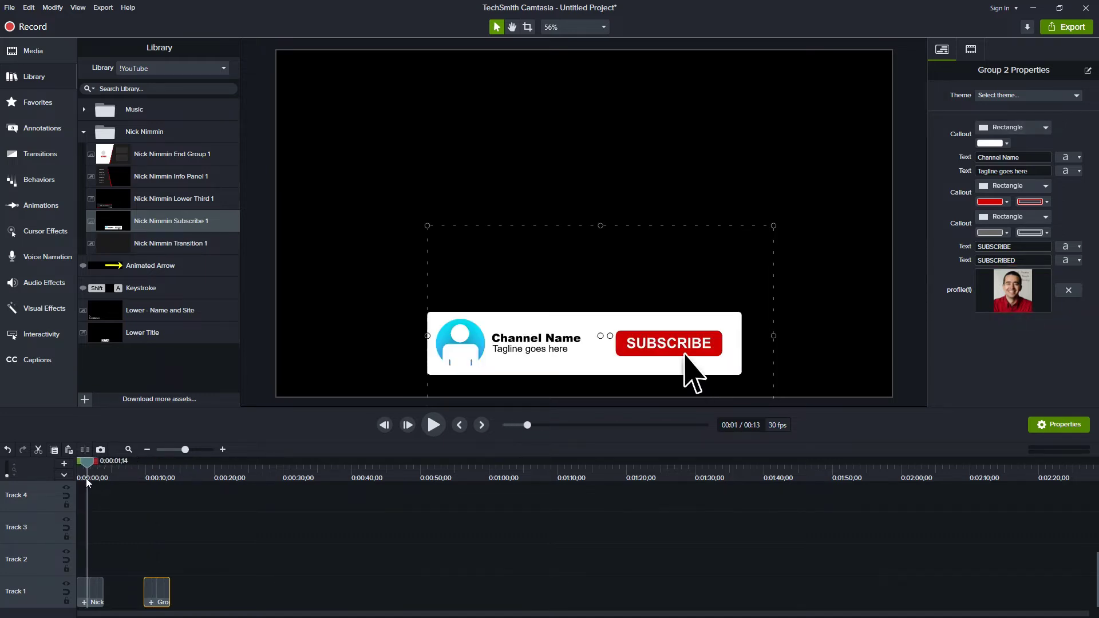
left_click(95, 594)
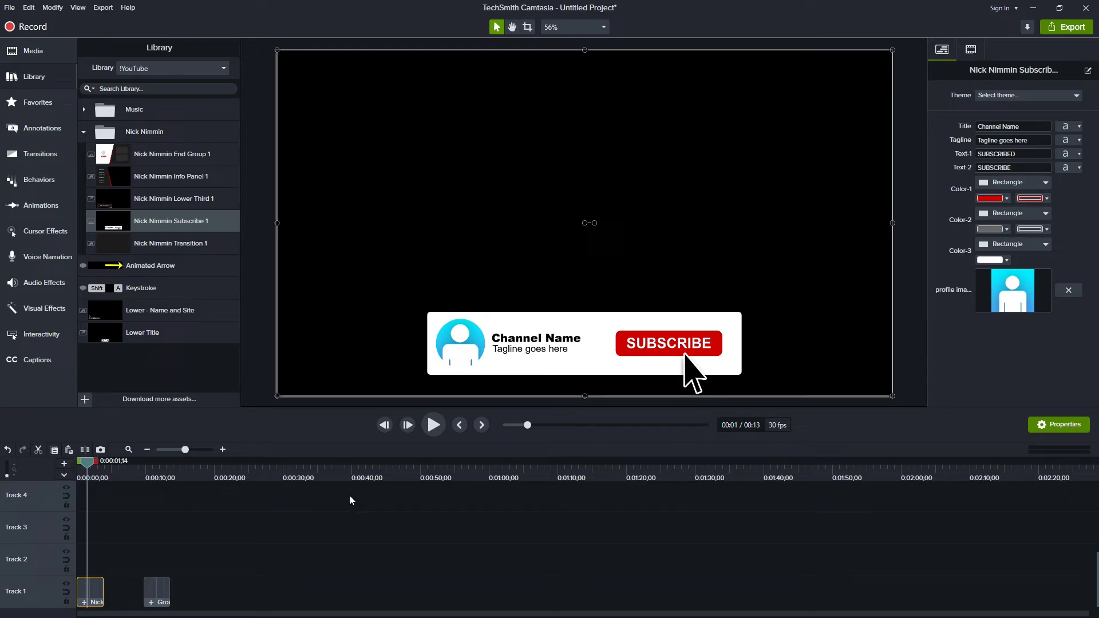
key("space")
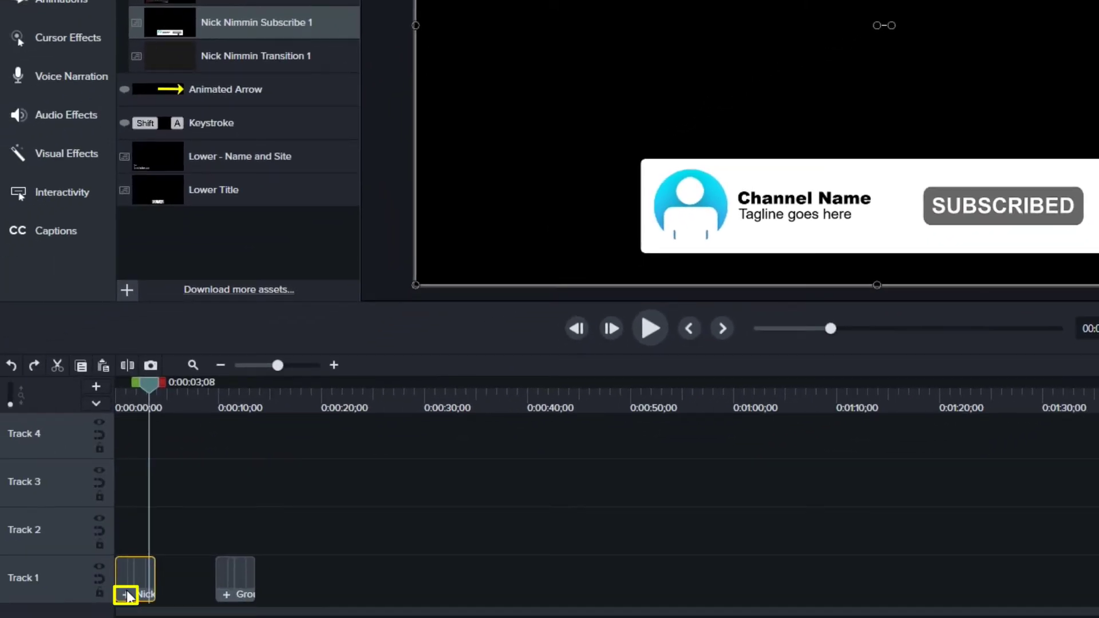
- Enter the Subscribe Button Animation group, fit its clips to the timeline, and select Group 1
left_click(127, 594)
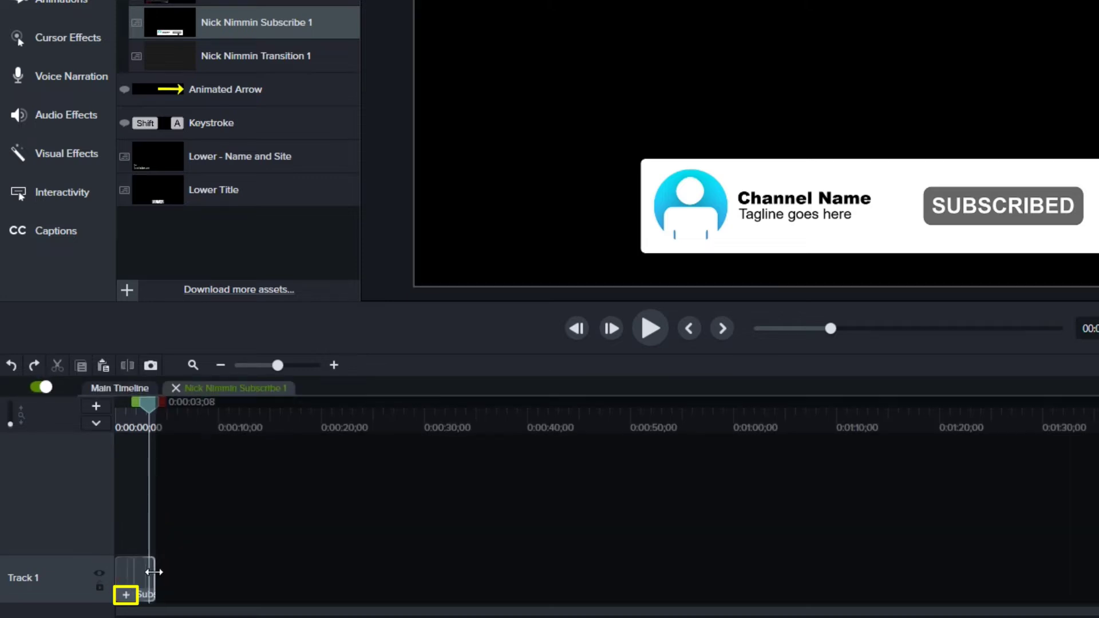
left_click(125, 595)
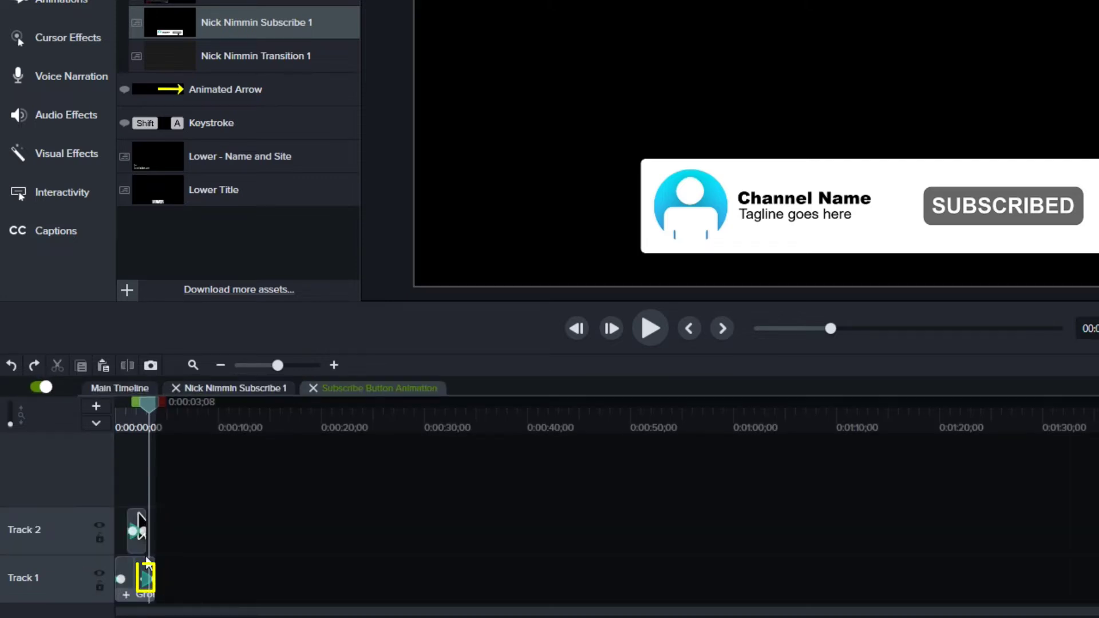
left_click(193, 365)
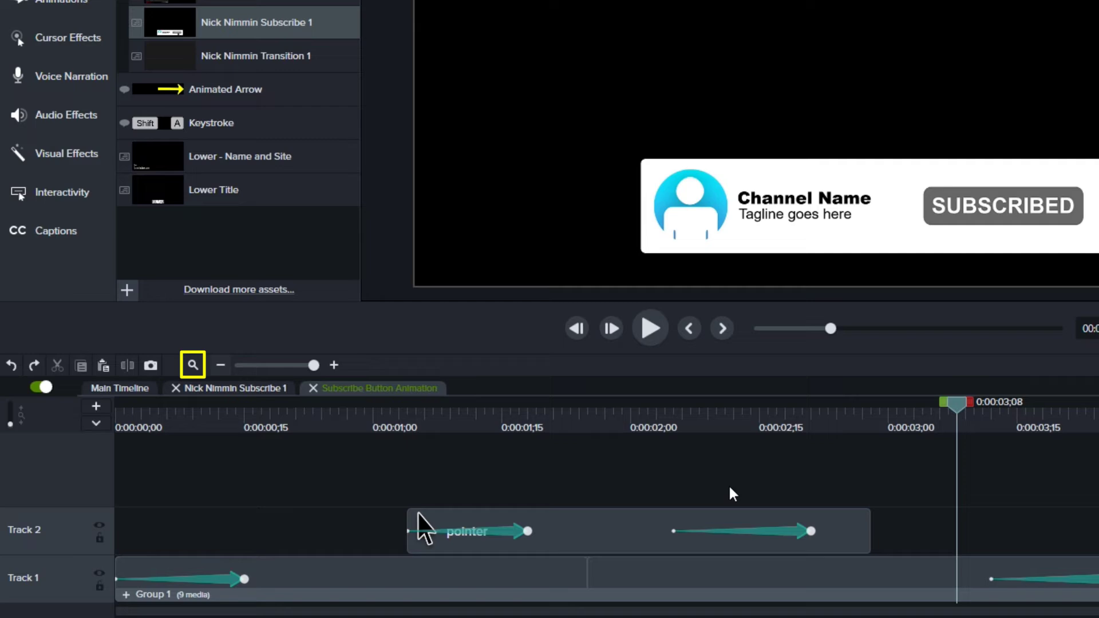
left_click(962, 575)
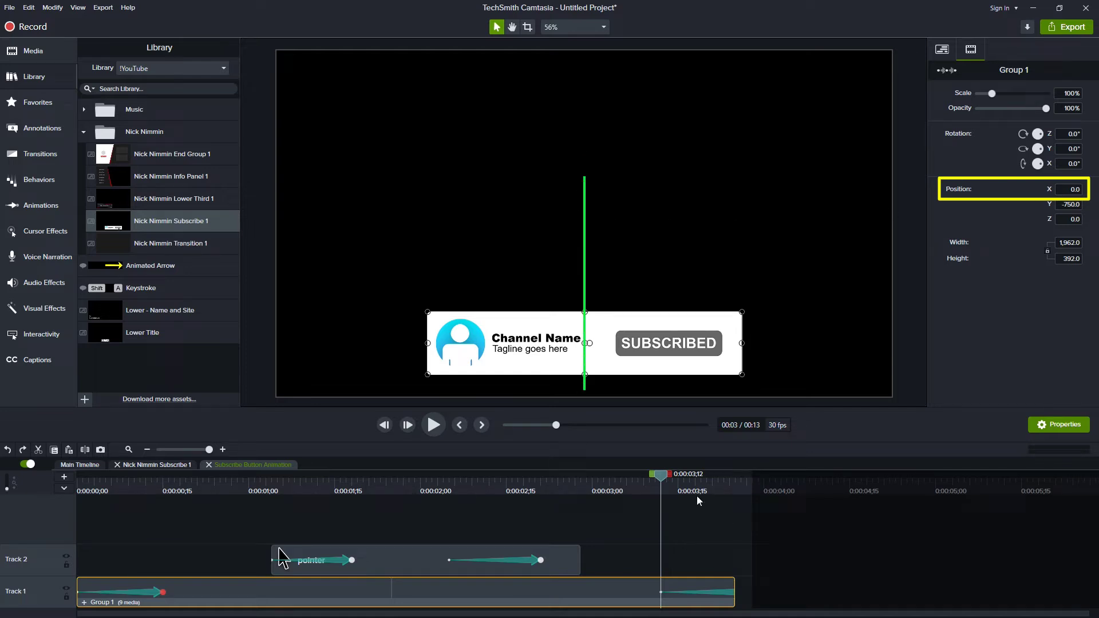
- Set Group 1's final exit animation to Position X 0 and preview the banner sliding straight down
left_click_drag(664, 481, 728, 485)
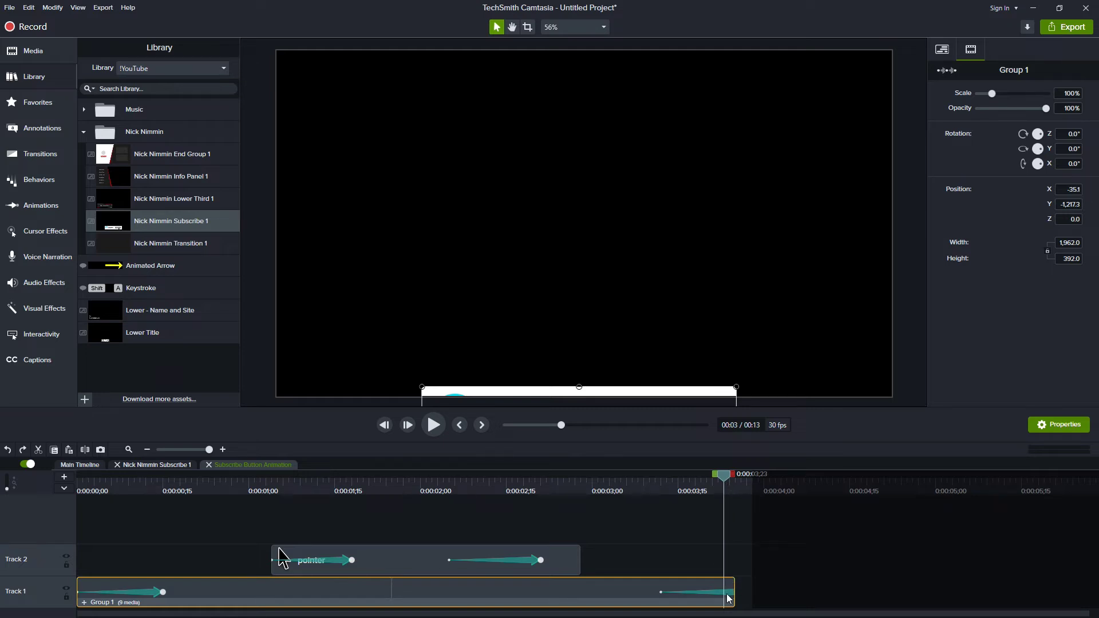
mouse_move(730, 591)
left_mouse_down()
mouse_move(695, 591)
mouse_move(721, 585)
left_mouse_up()
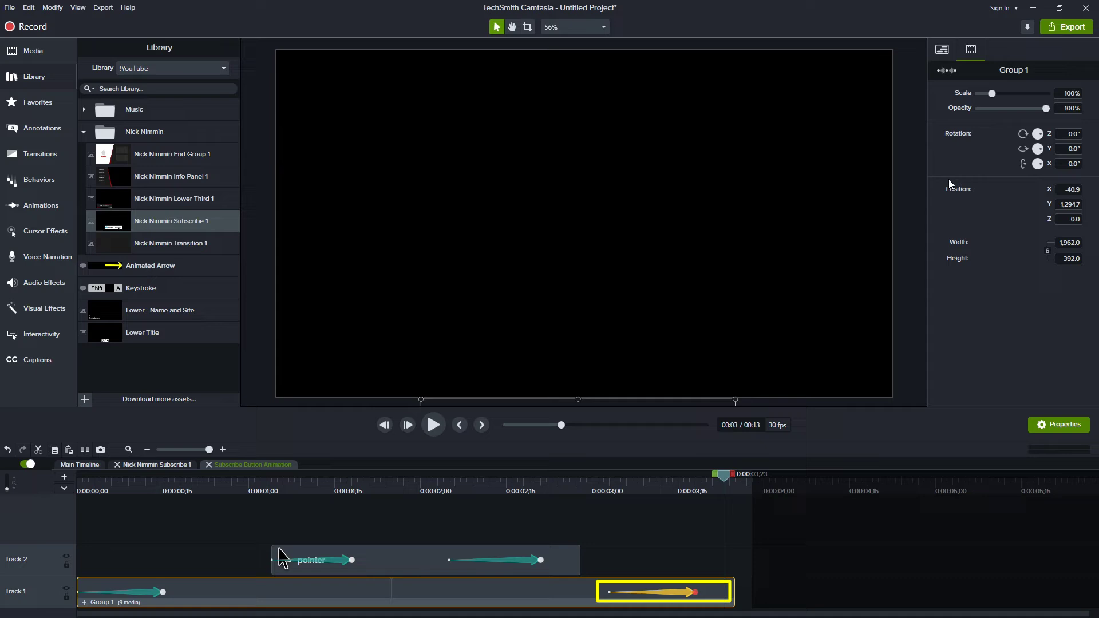
left_click_drag(1064, 189, 1087, 190)
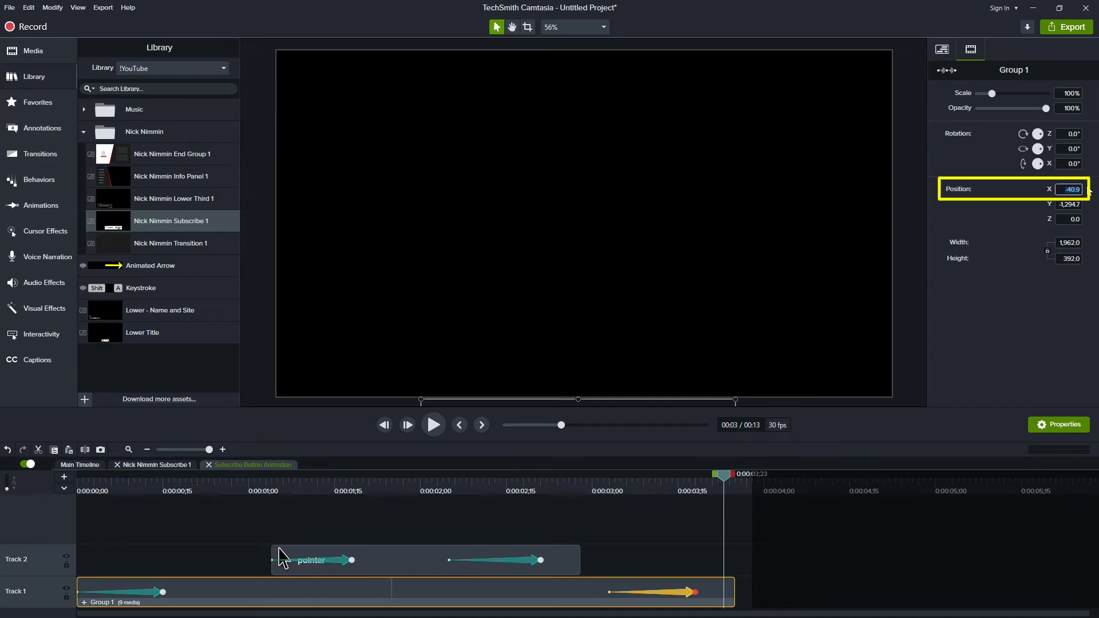
key("Return")
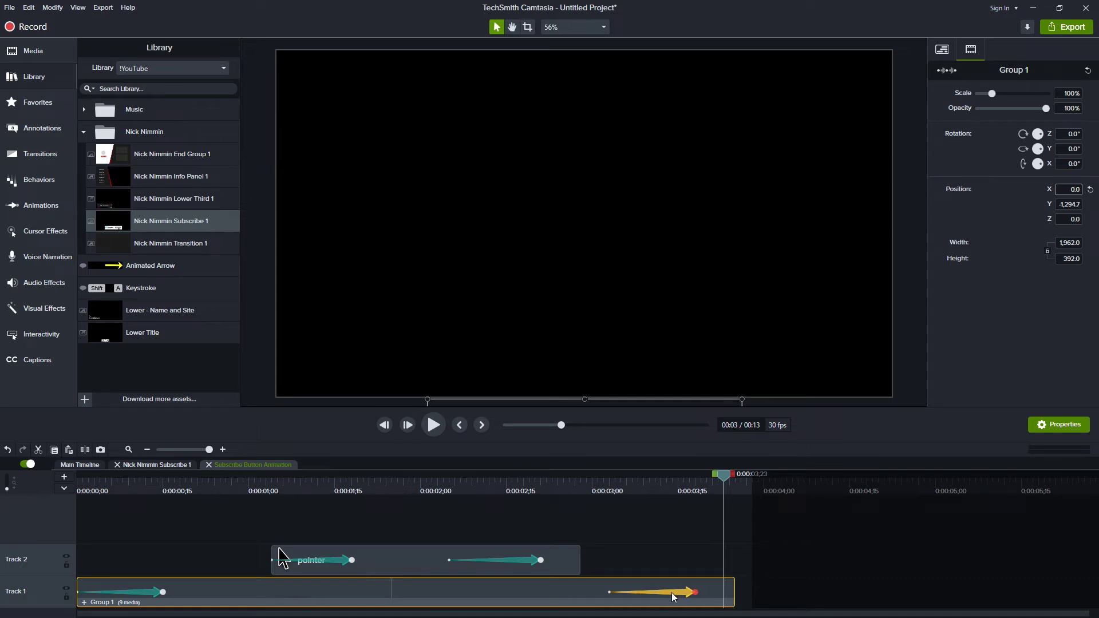
left_click_drag(673, 597, 712, 595)
left_click(638, 485)
left_click(622, 485)
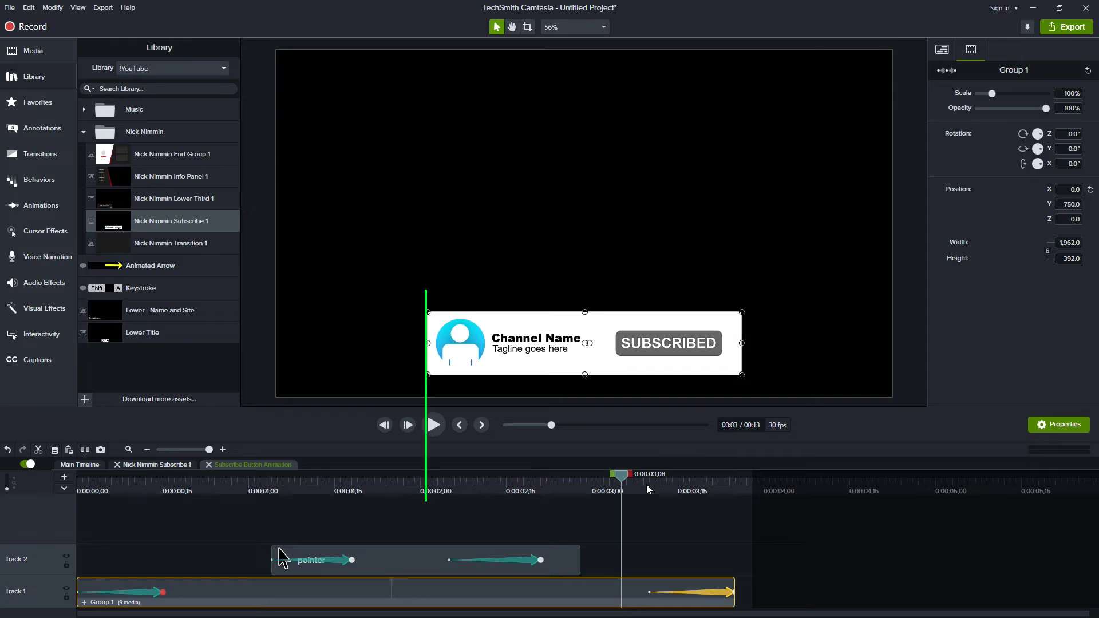
mouse_move(647, 484)
left_mouse_down()
mouse_move(716, 493)
mouse_move(649, 492)
left_mouse_up()
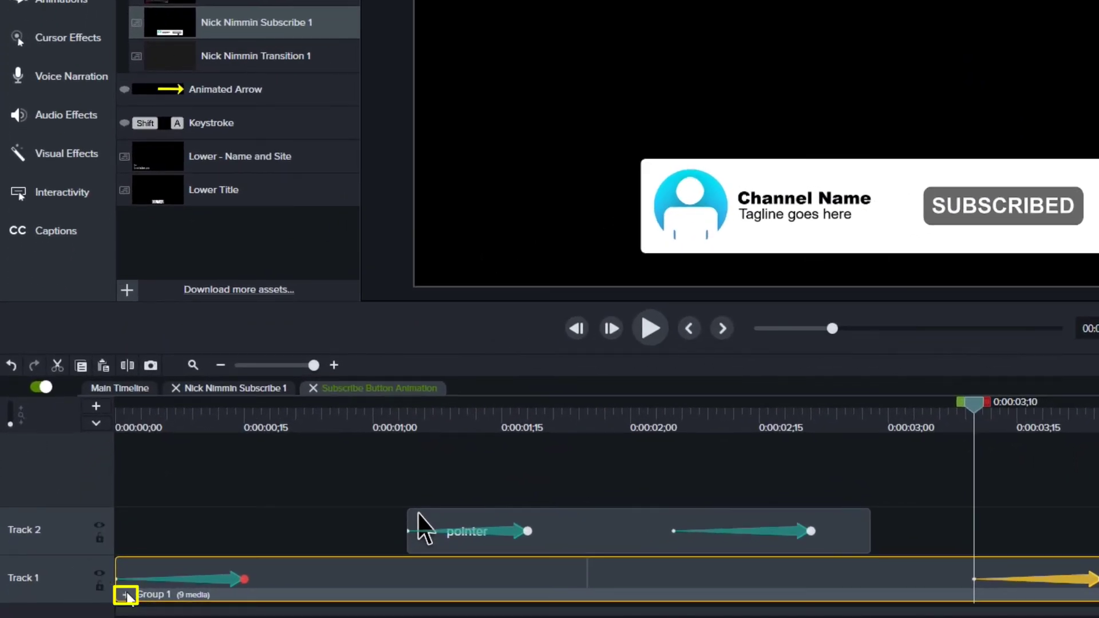
- Select the SUBSCRIBE text and red shape clips on Tracks 8 and 7 and group them
left_click(126, 595)
left_click(384, 513)
left_click(418, 424)
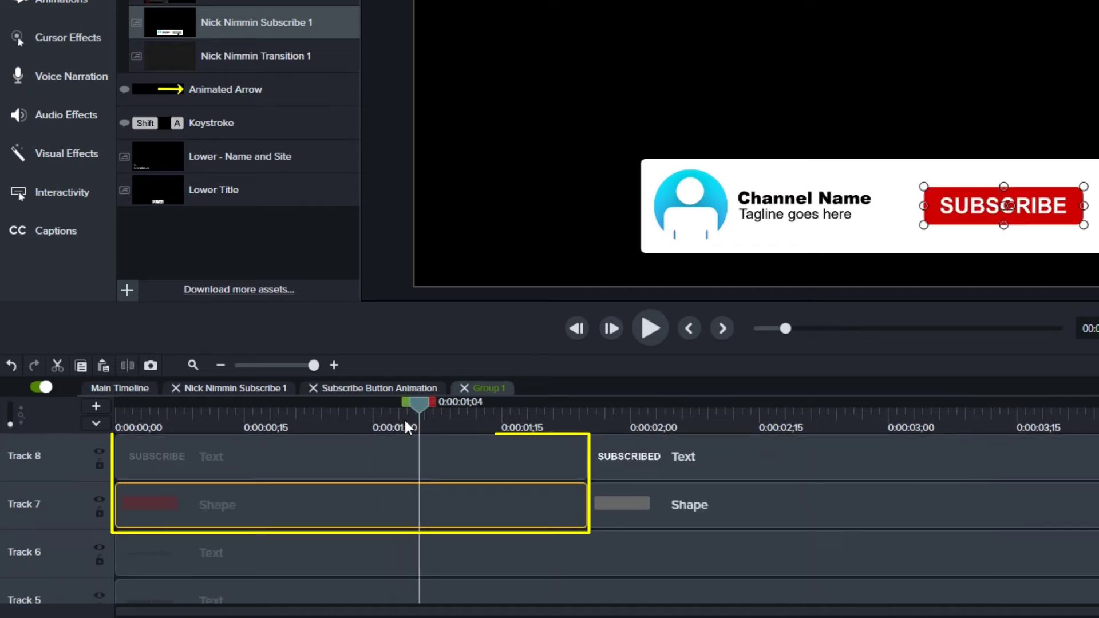
left_click(672, 420)
left_click(679, 481)
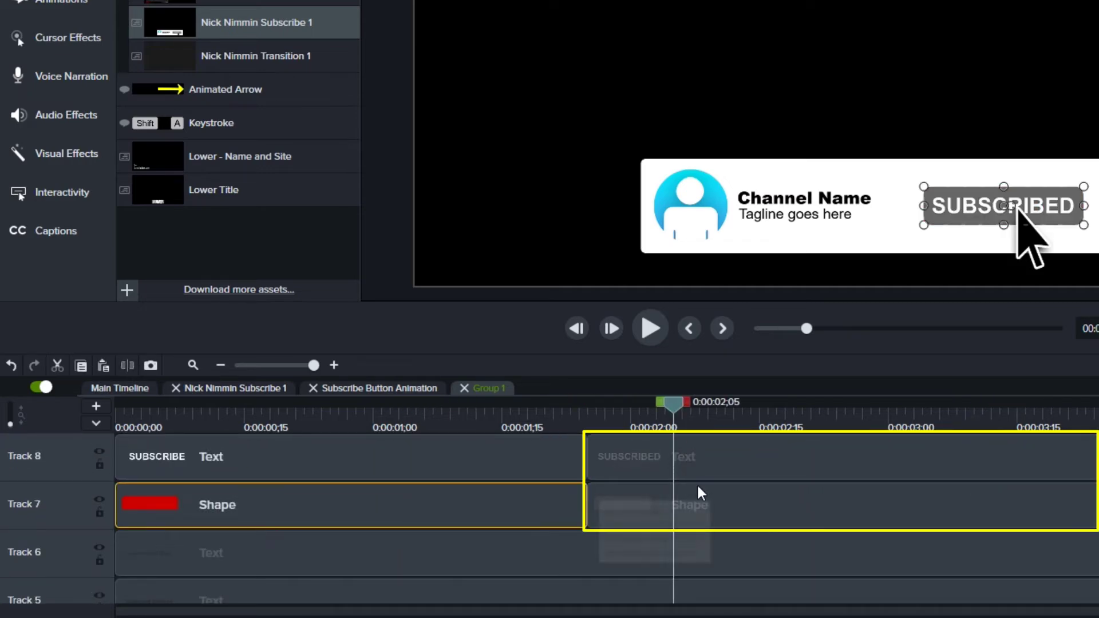
mouse_move(553, 418)
left_mouse_down()
mouse_move(537, 418)
mouse_move(609, 425)
mouse_move(550, 435)
left_mouse_up()
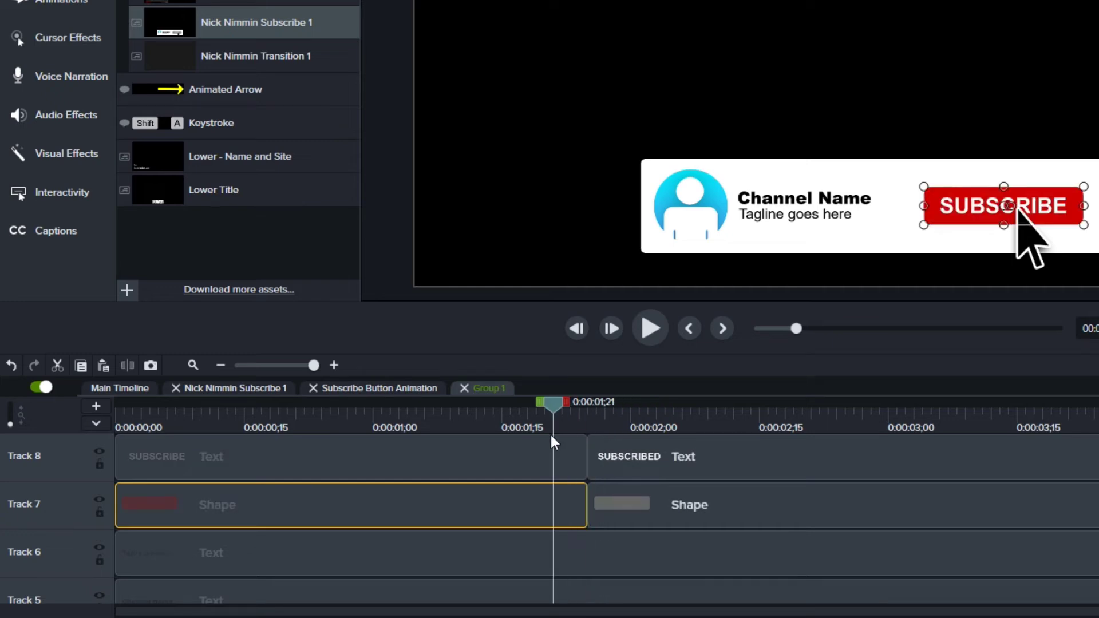
left_click(499, 452, "ctrl")
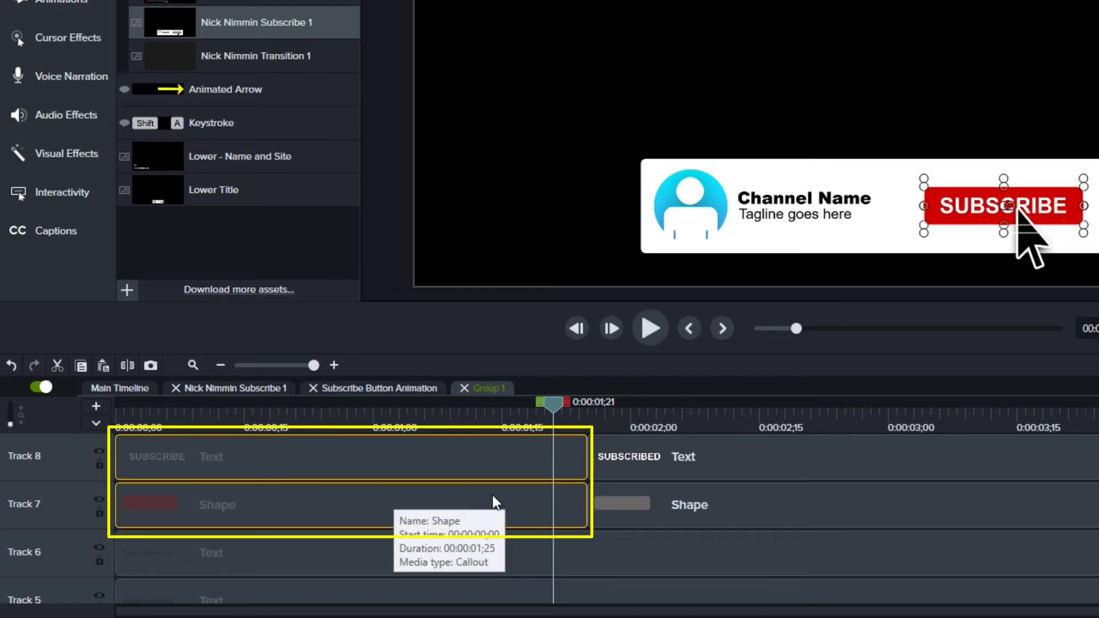
key("ctrl+g")
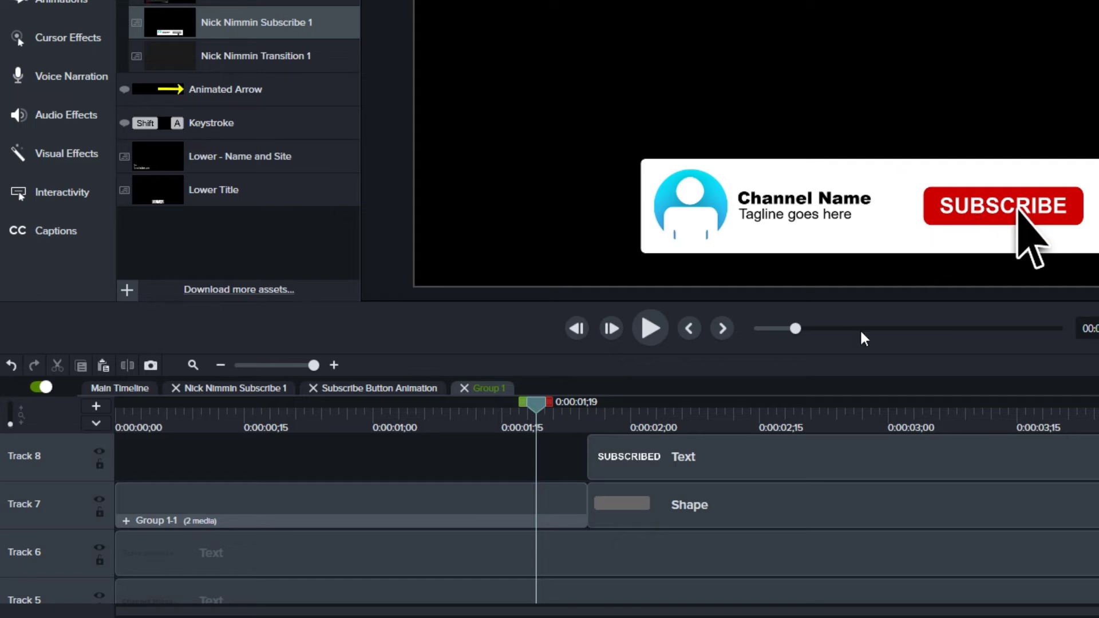
- Split Group 1-1 at the playhead and scale the short final piece to 90%
left_click(557, 503)
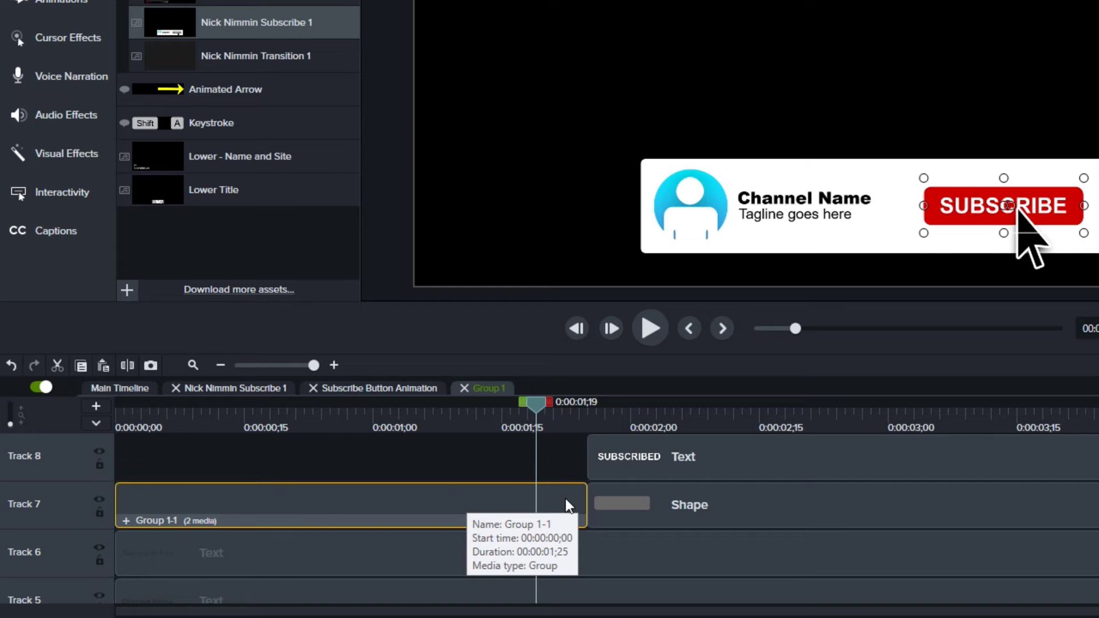
key("s")
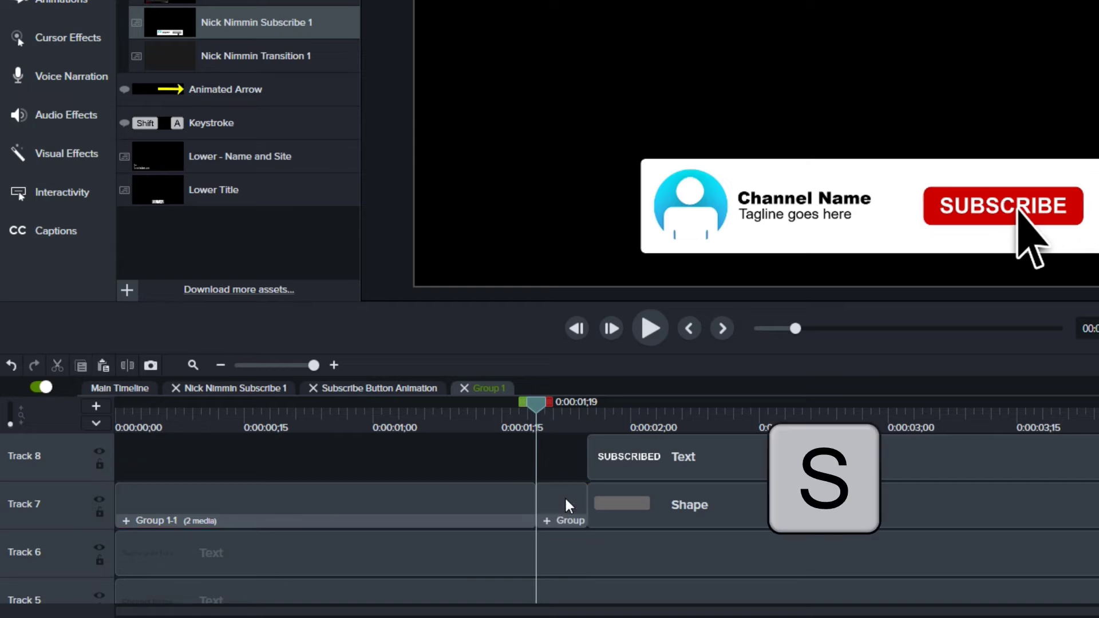
left_click(567, 511)
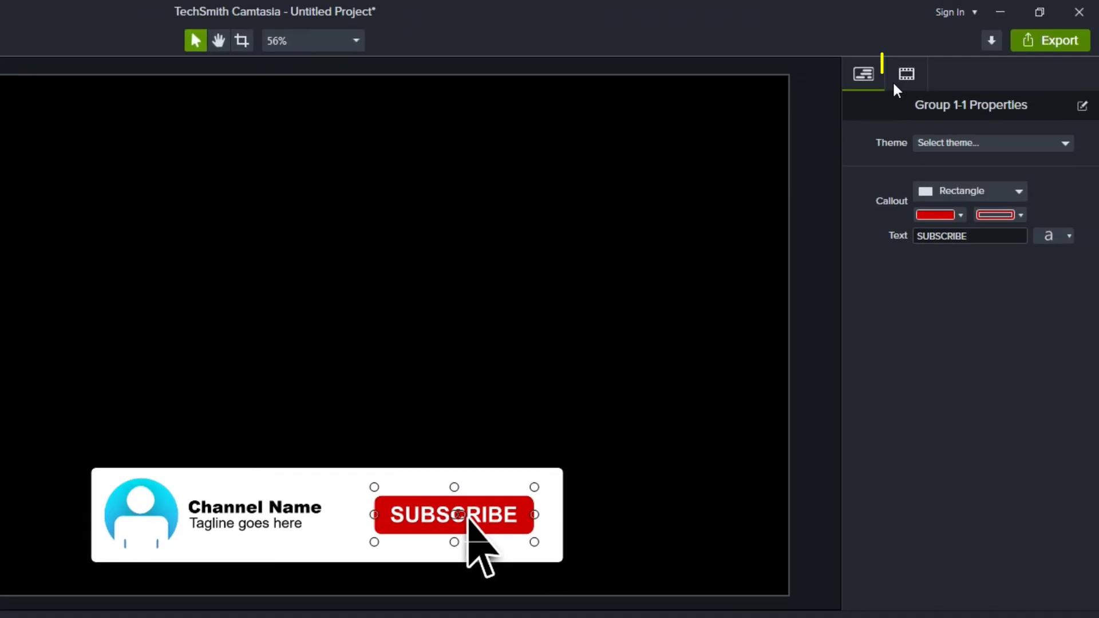
left_click(904, 86)
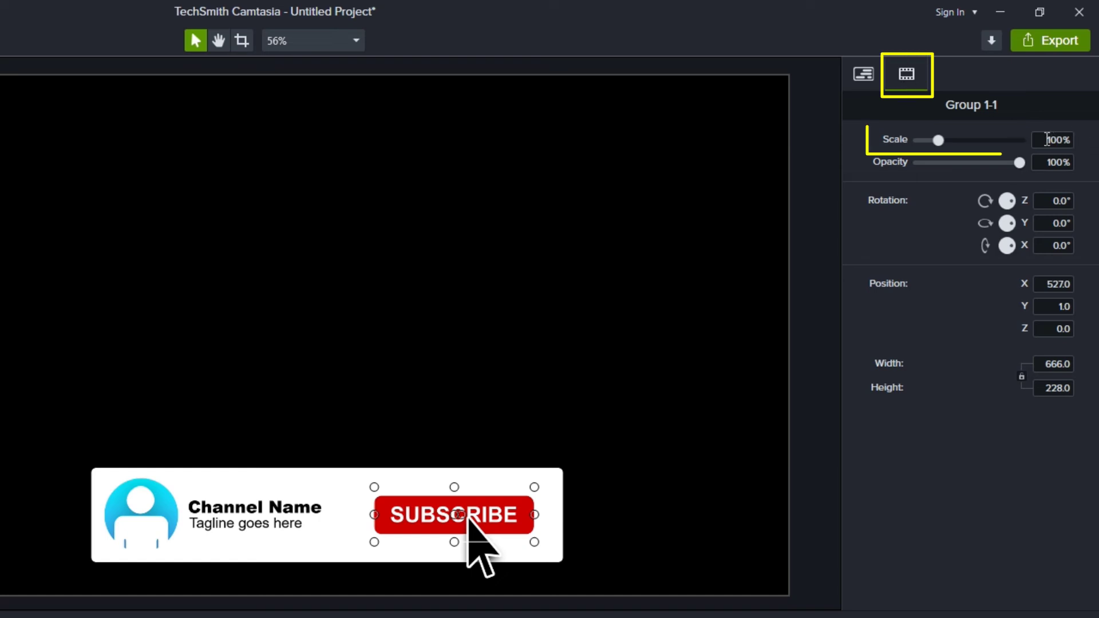
double_click(1053, 140)
type("90")
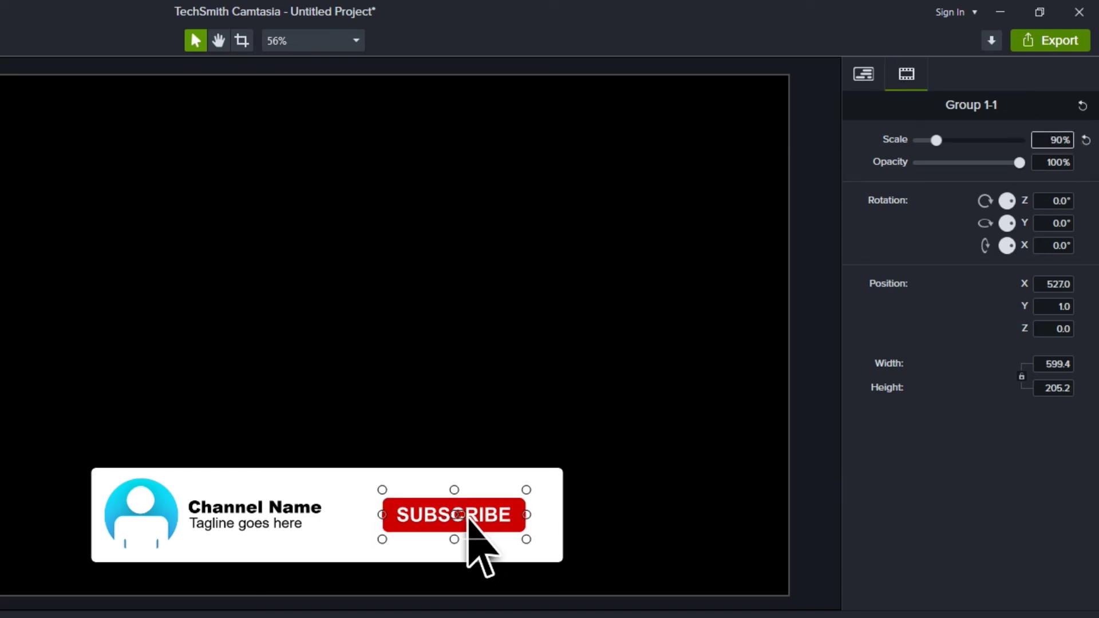
key("space")
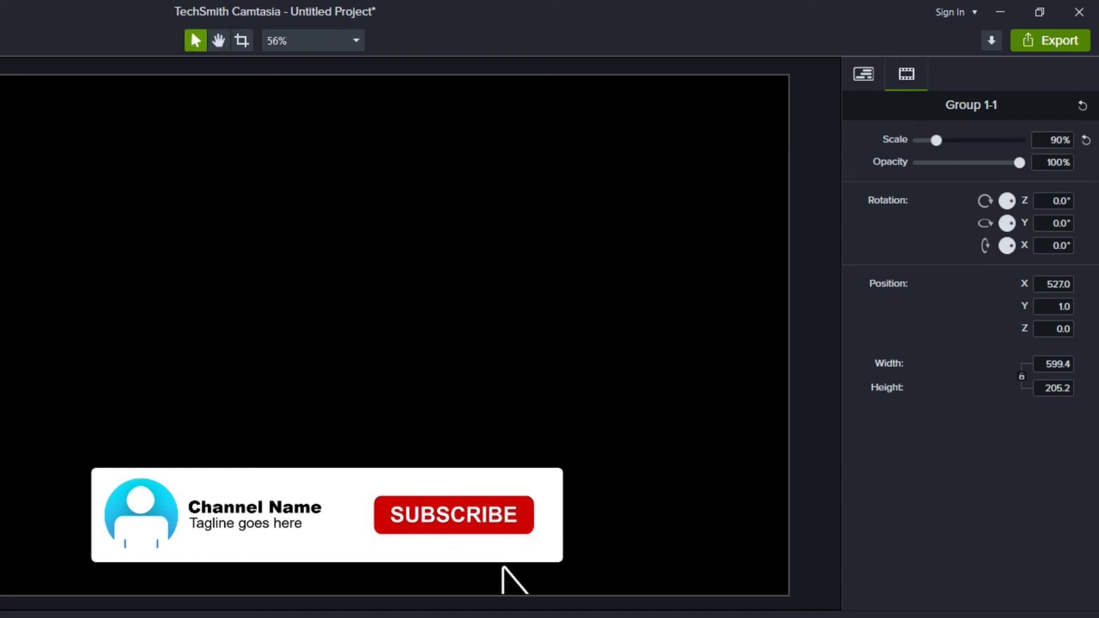
- Select the grey SUBSCRIBED group and browse the Cursor Effects' Left Click options
left_click(469, 518)
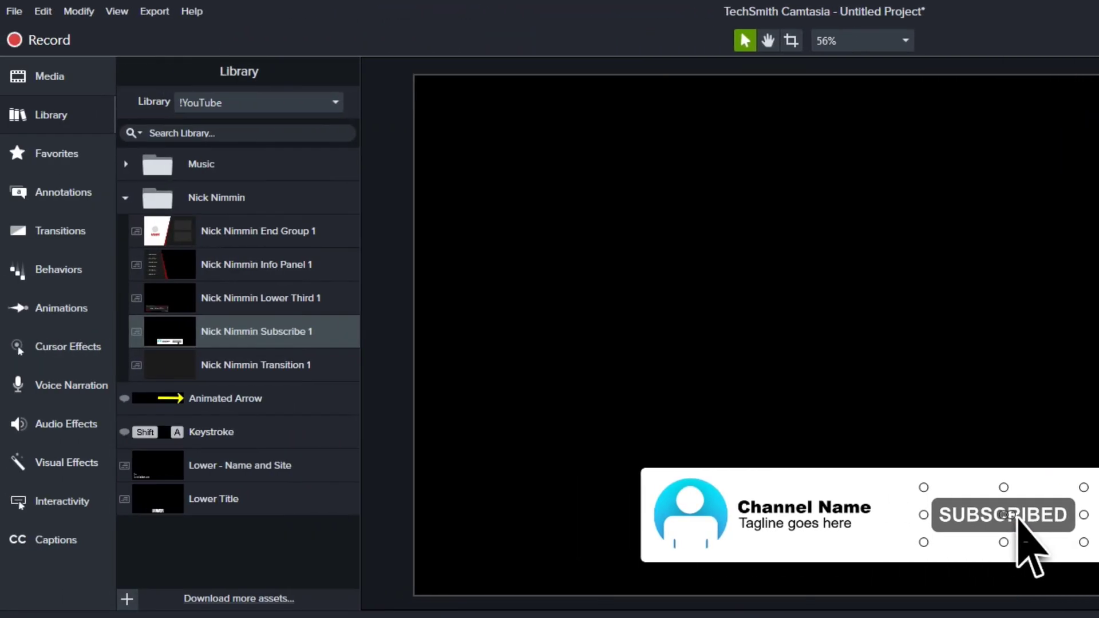
left_click(71, 347)
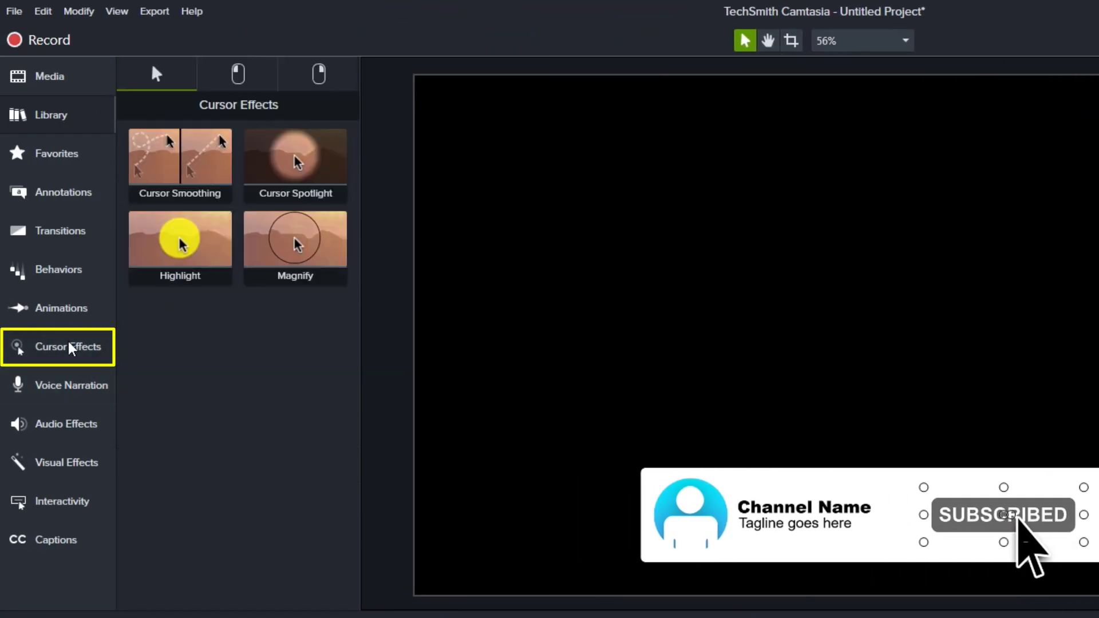
left_click(247, 84)
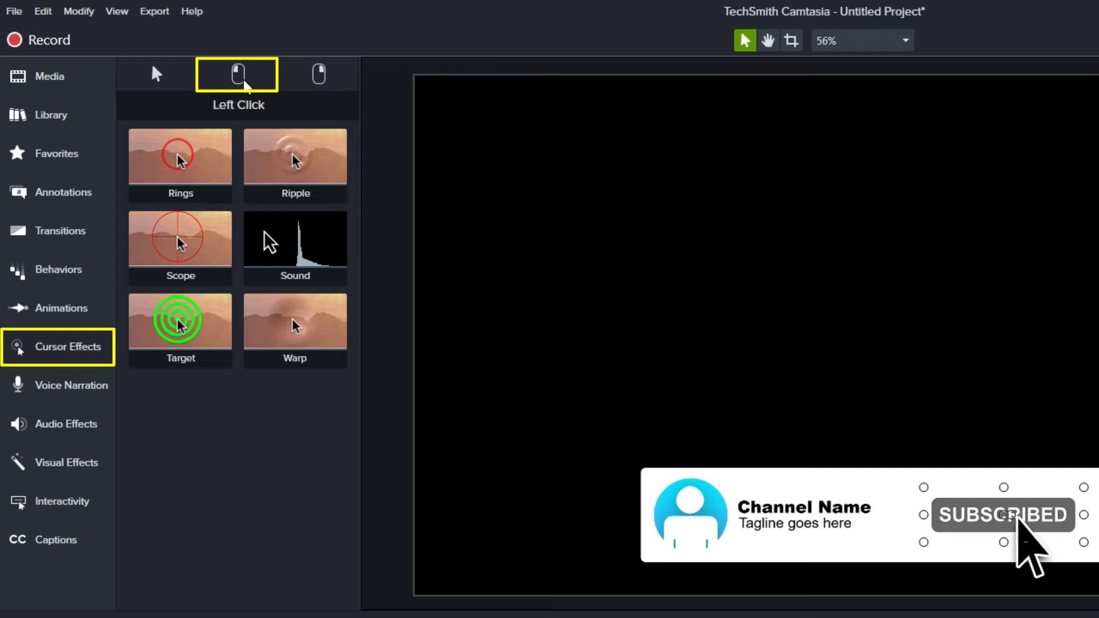
mouse_move(297, 247)
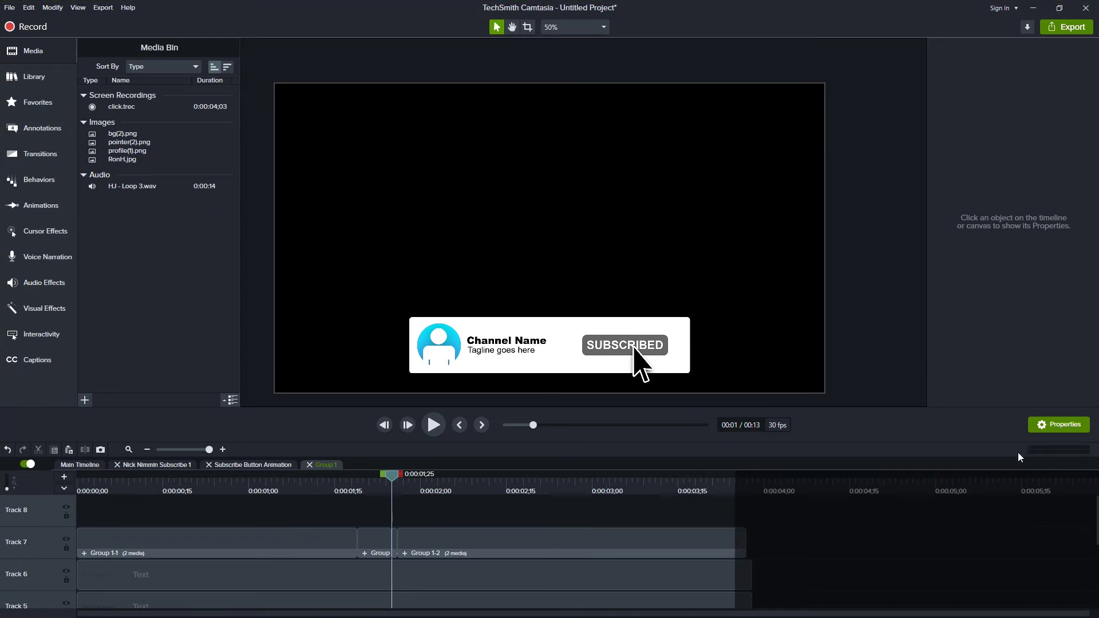
- Place click.trec on Track 8 and apply the Left Click Sound cursor effect to it
left_click_drag(122, 107, 362, 524)
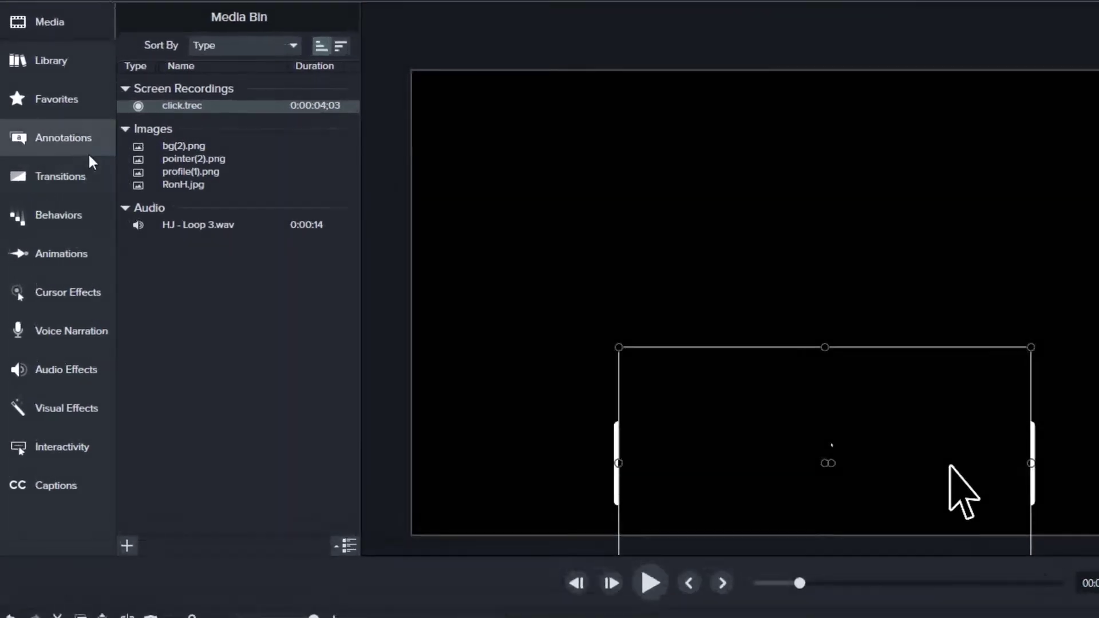
left_click(73, 288)
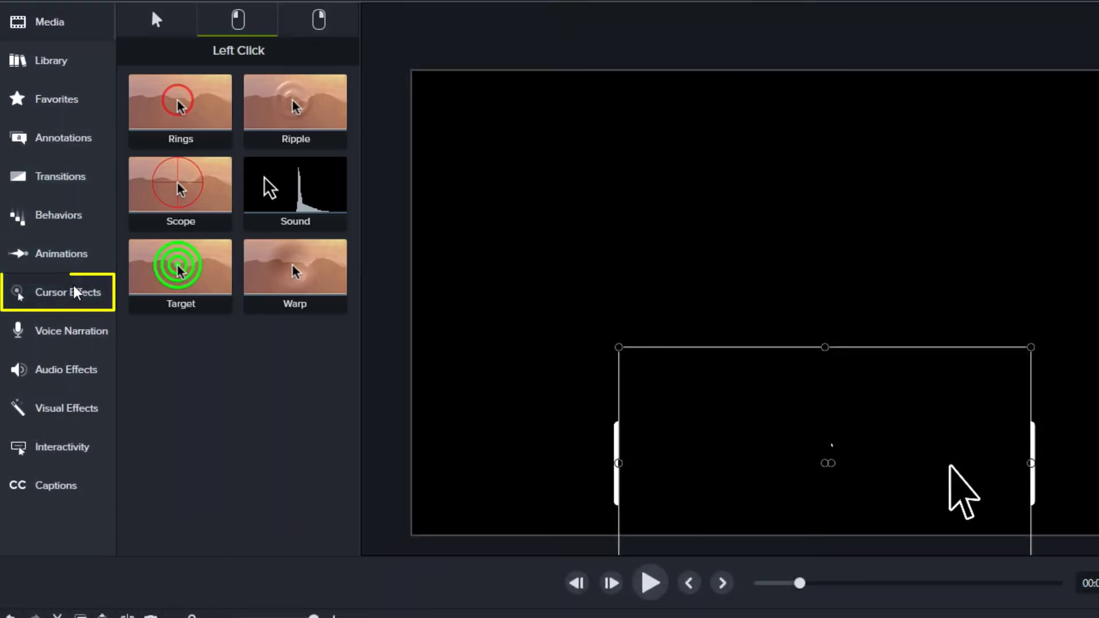
left_click_drag(274, 183, 649, 617)
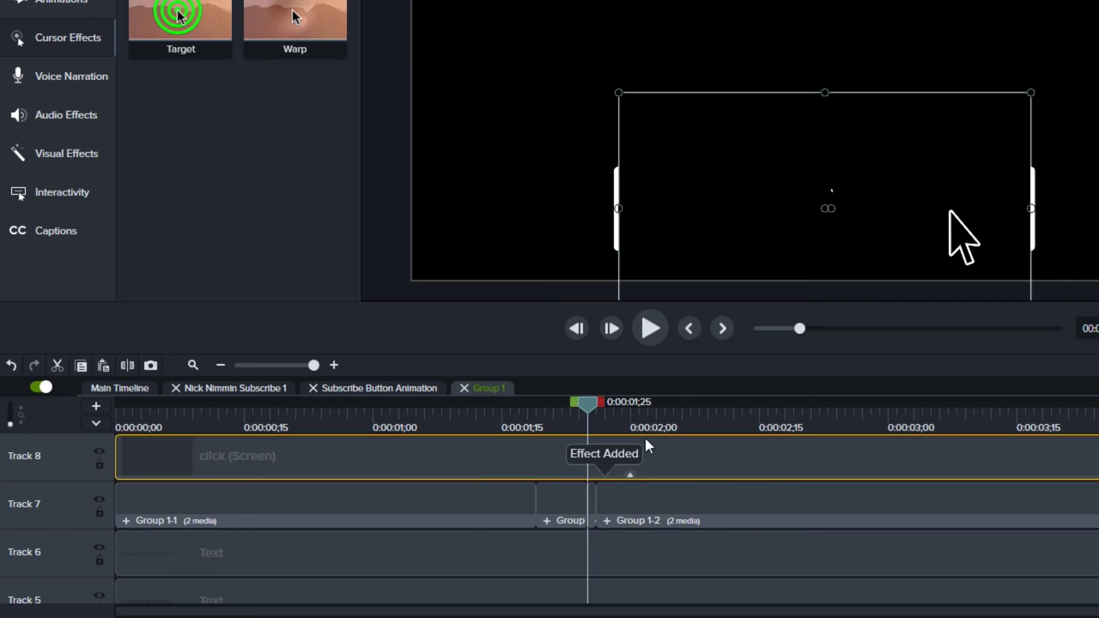
left_click(630, 474)
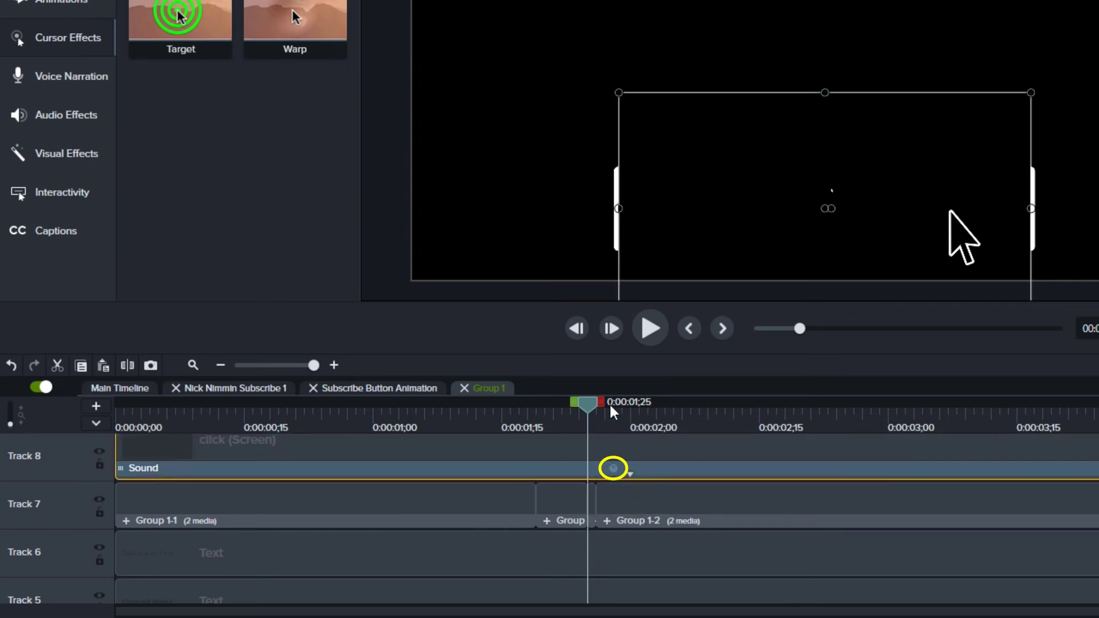
- Trim the click clip to start at 1;15 and last 13 frames
left_click_drag(595, 410, 625, 413)
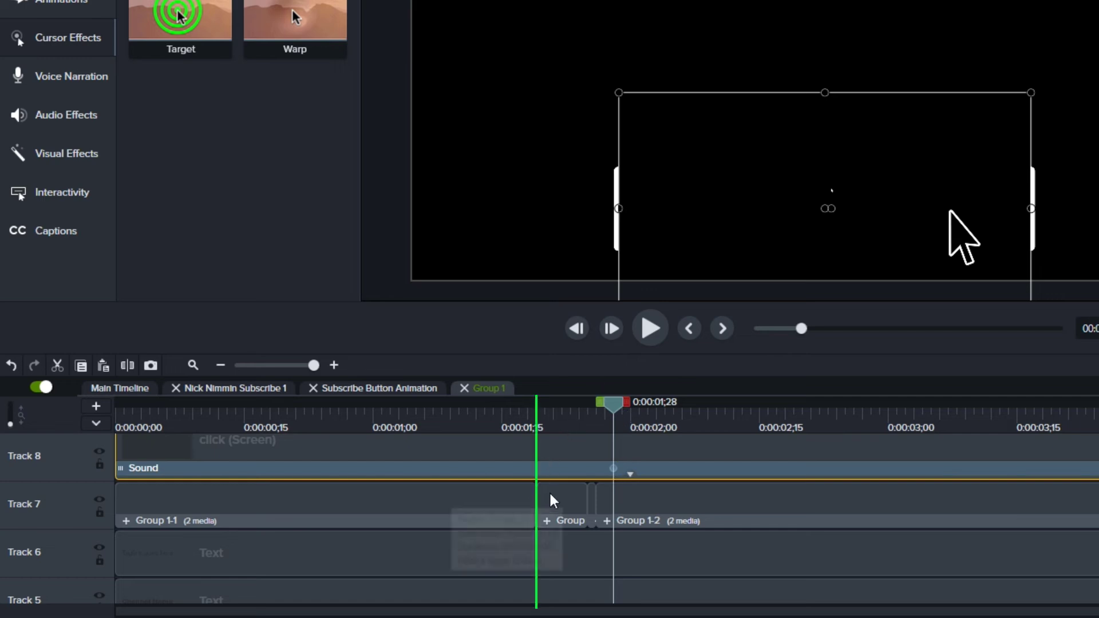
left_click_drag(118, 446, 511, 448)
left_click_drag(674, 469, 624, 463)
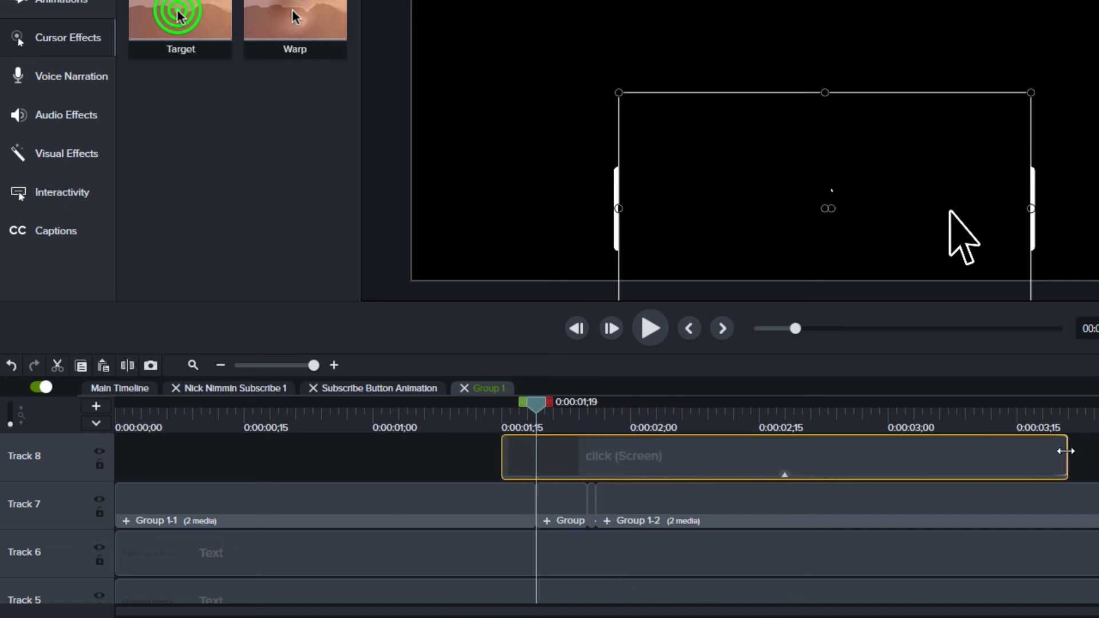
left_click_drag(1066, 464, 614, 464)
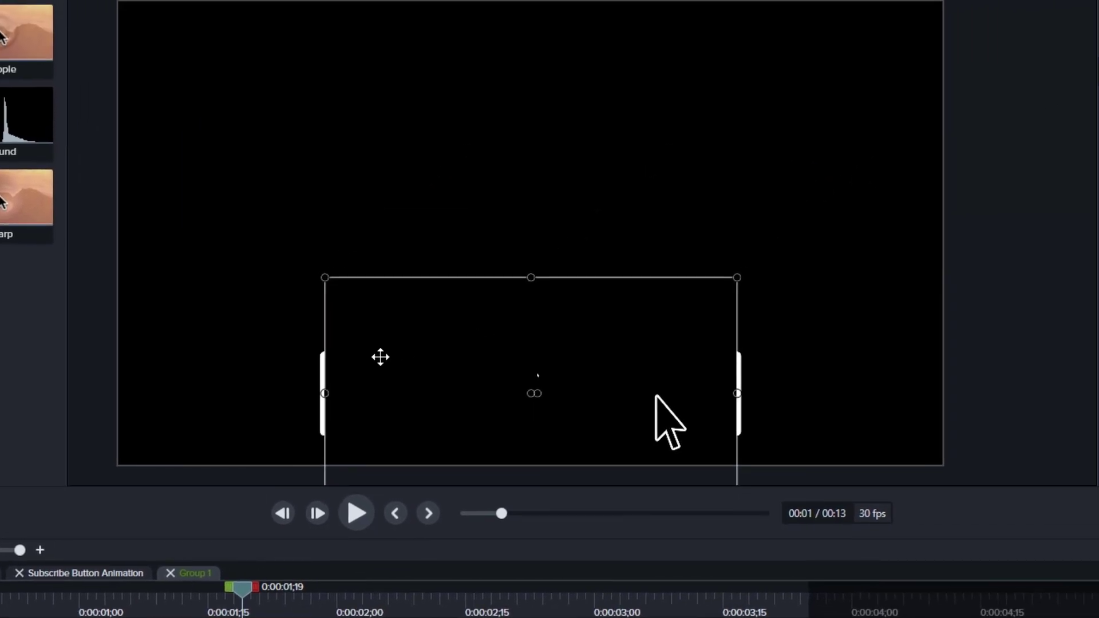
- Drag the black click recording's video off the canvas to the right
left_click_drag(380, 357, 1003, 135)
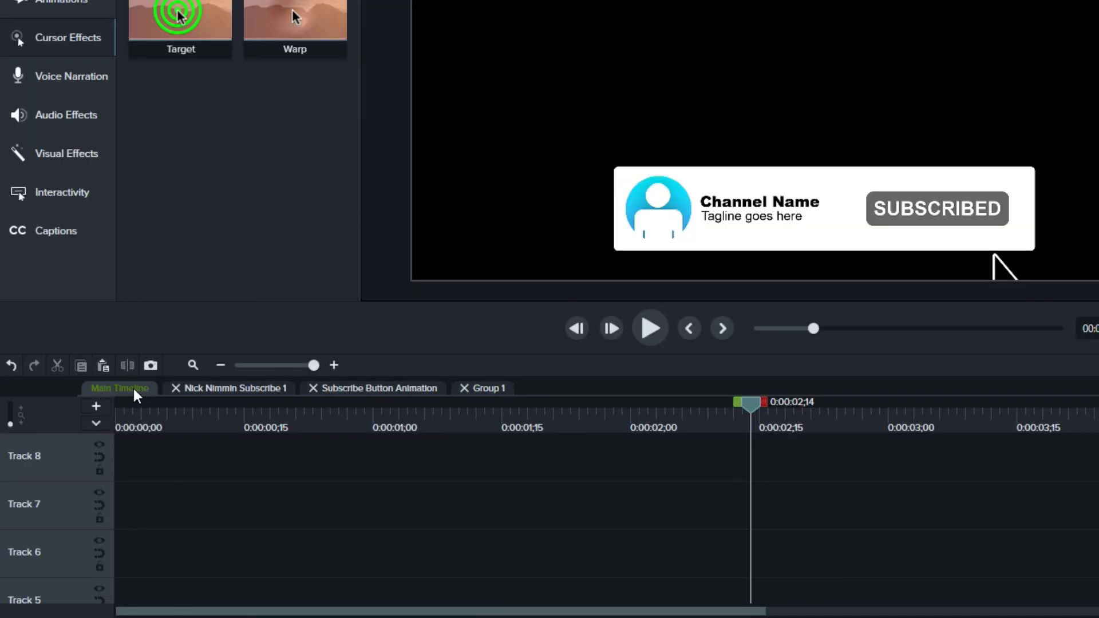
- Add the Track 1 subscribe group to the !YouTube library as 'Nick Nimmin Subscribe 2' in the Nick Nimmin folder
scroll(407, 498, "down", 3)
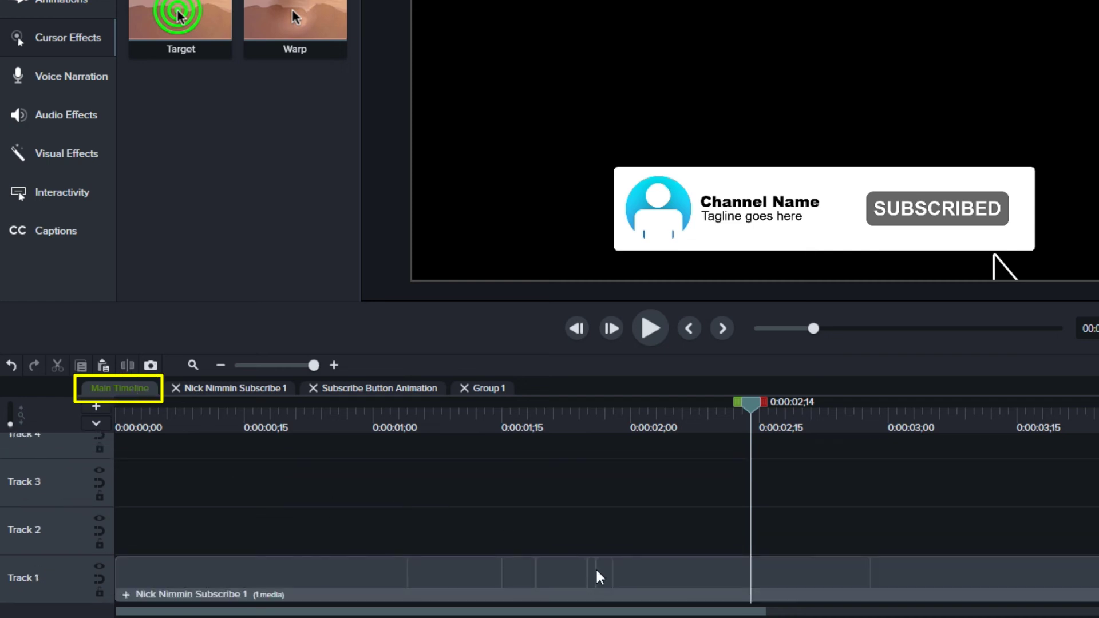
right_click(720, 569)
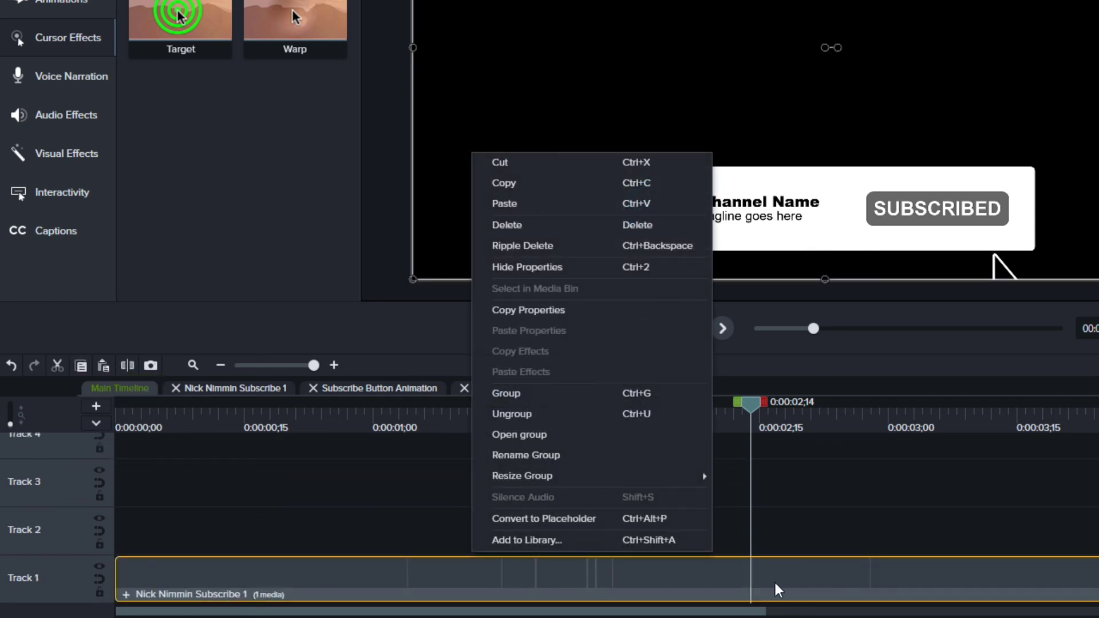
left_click(575, 548)
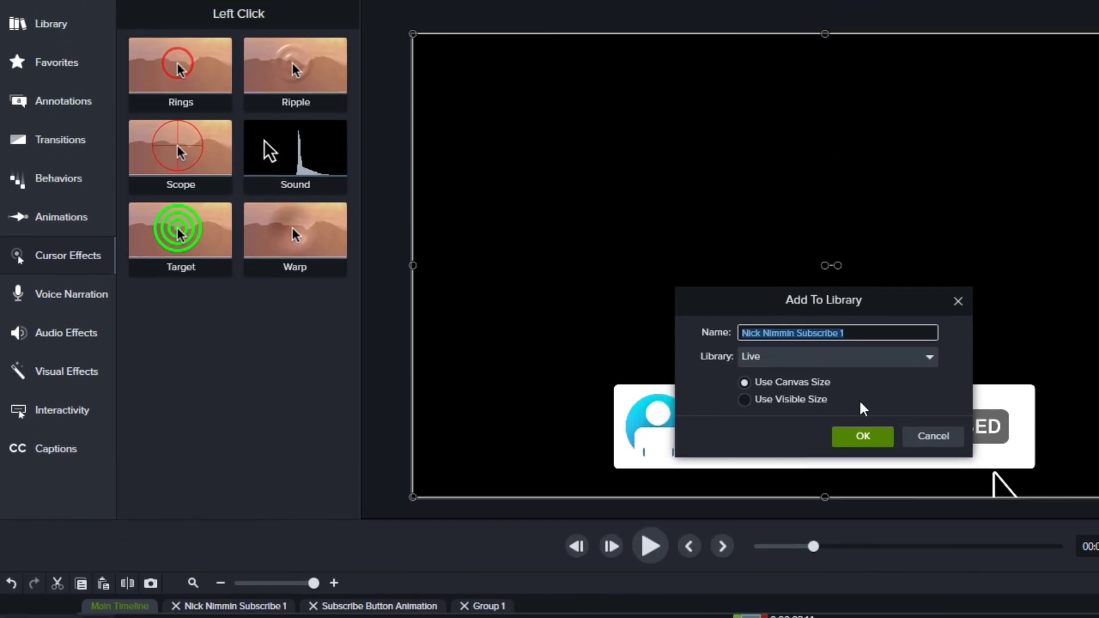
left_click(835, 146)
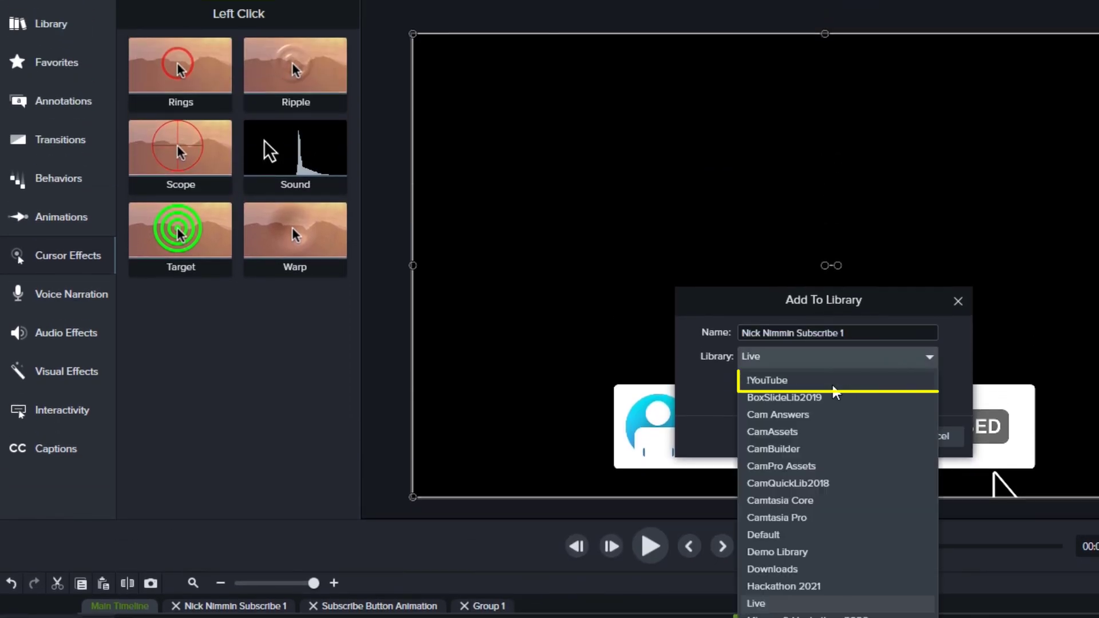
left_click(834, 387)
left_click(842, 332)
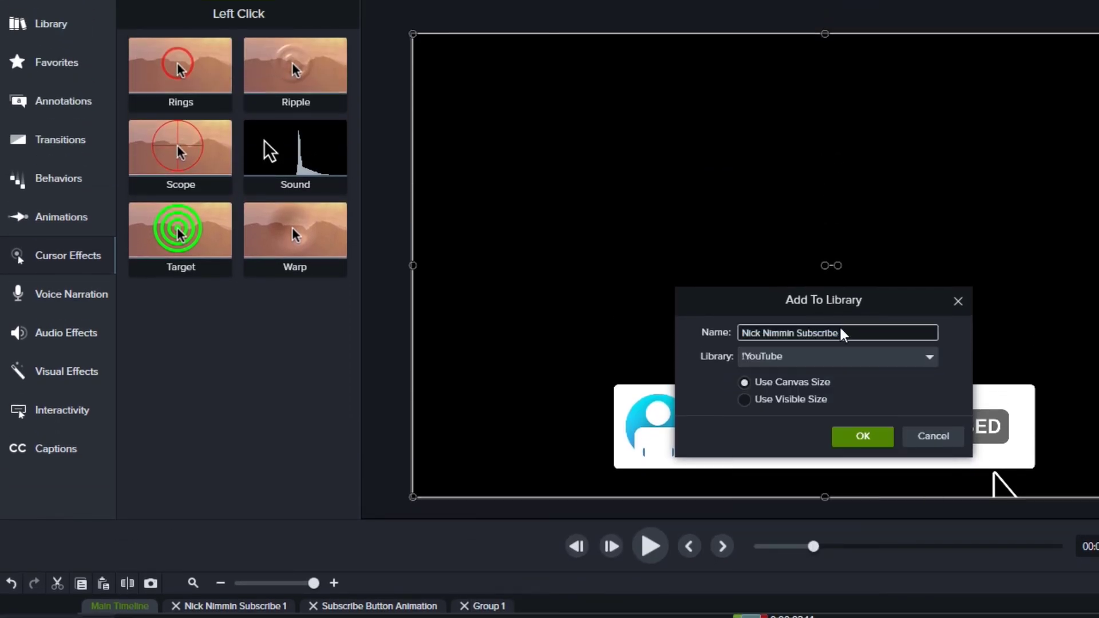
left_click(861, 436)
left_click_drag(223, 110, 222, 109)
- Bring up the context menu for the Nick Nimmin Subscribe 2 asset in the Library panel
right_click(277, 282)
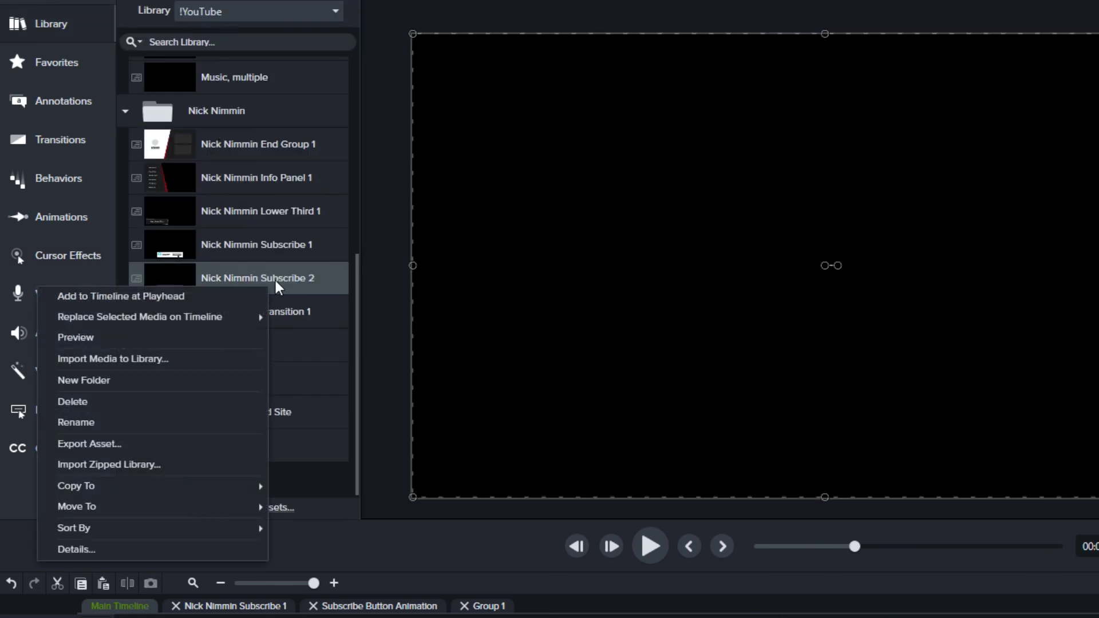